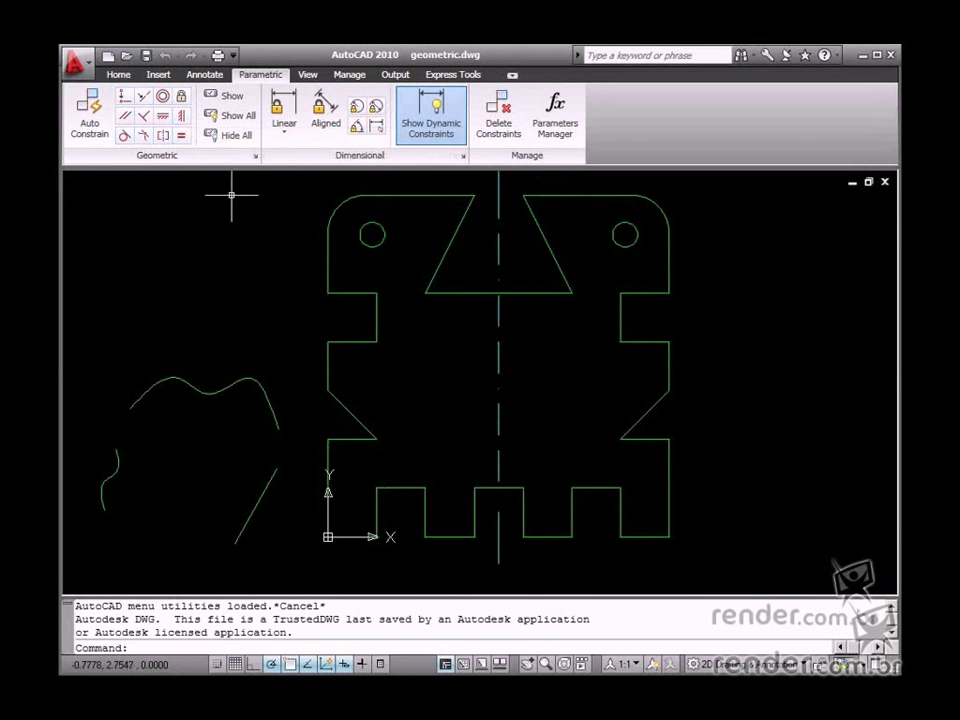
# Step: Apply Fix constraints to the left circle's centre, both ends of the outline's upper-left vertical edge, and the left slanted edge's upper endpoint
pyautogui.click(181, 96)
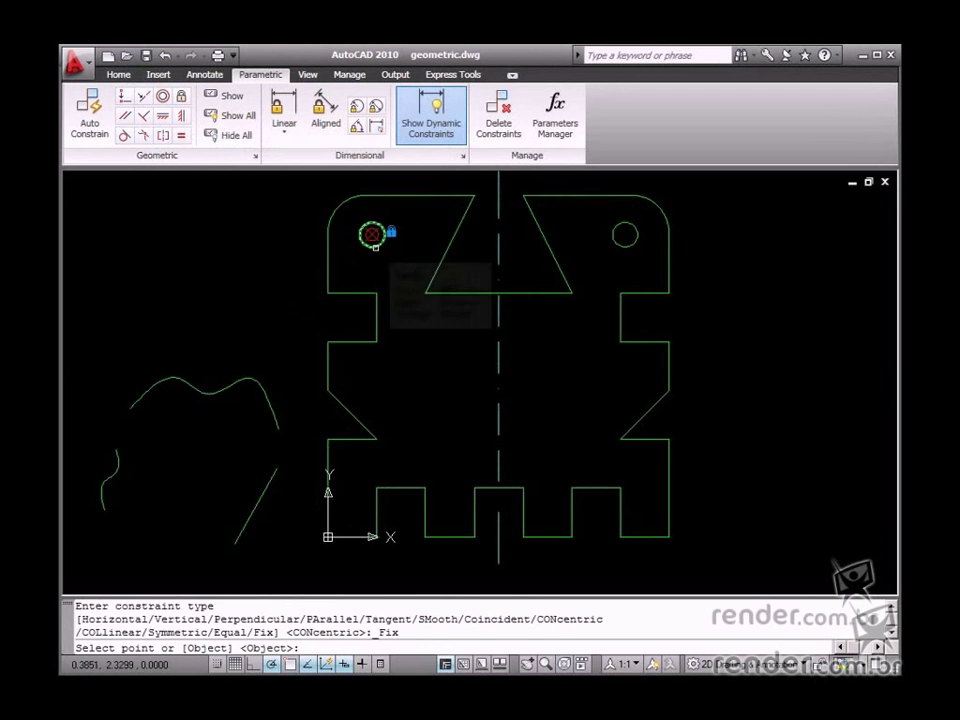
pyautogui.click(371, 234)
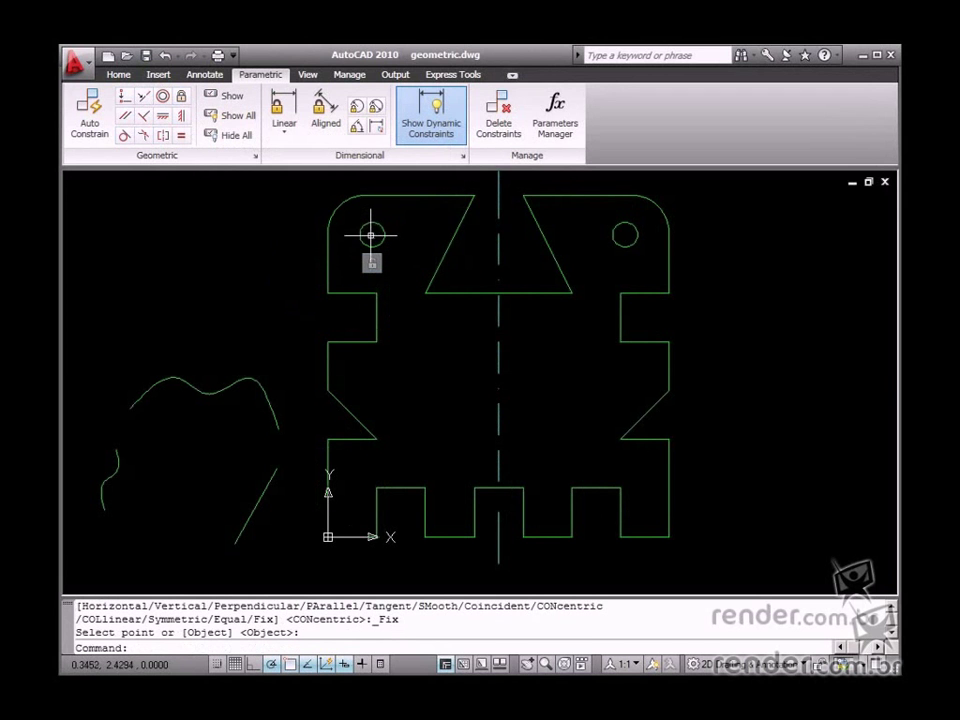
pyautogui.click(181, 96)
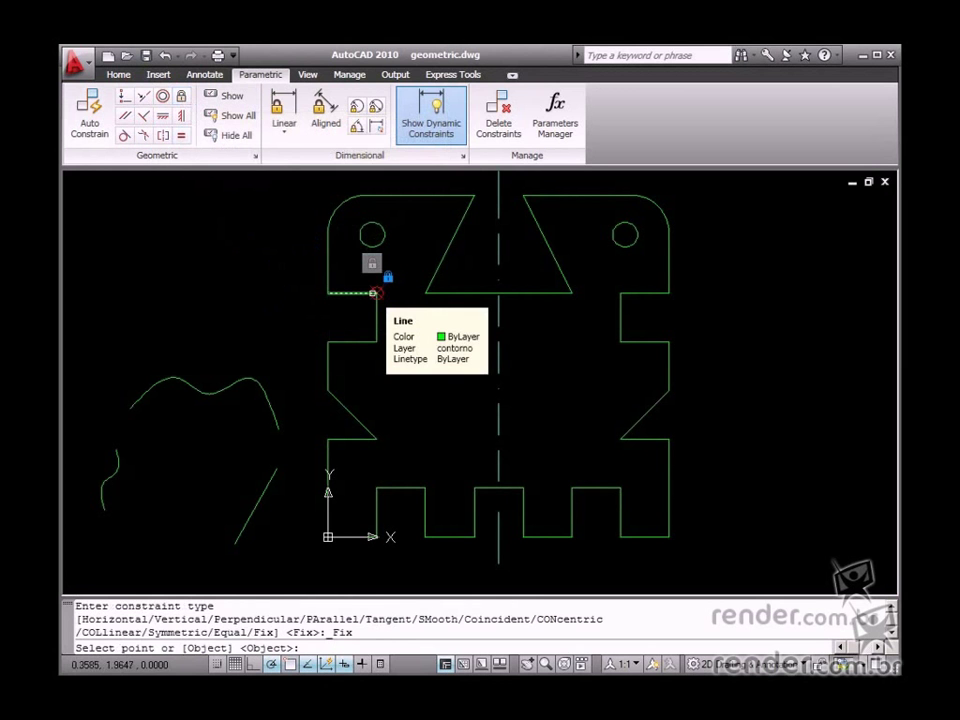
pyautogui.click(328, 232)
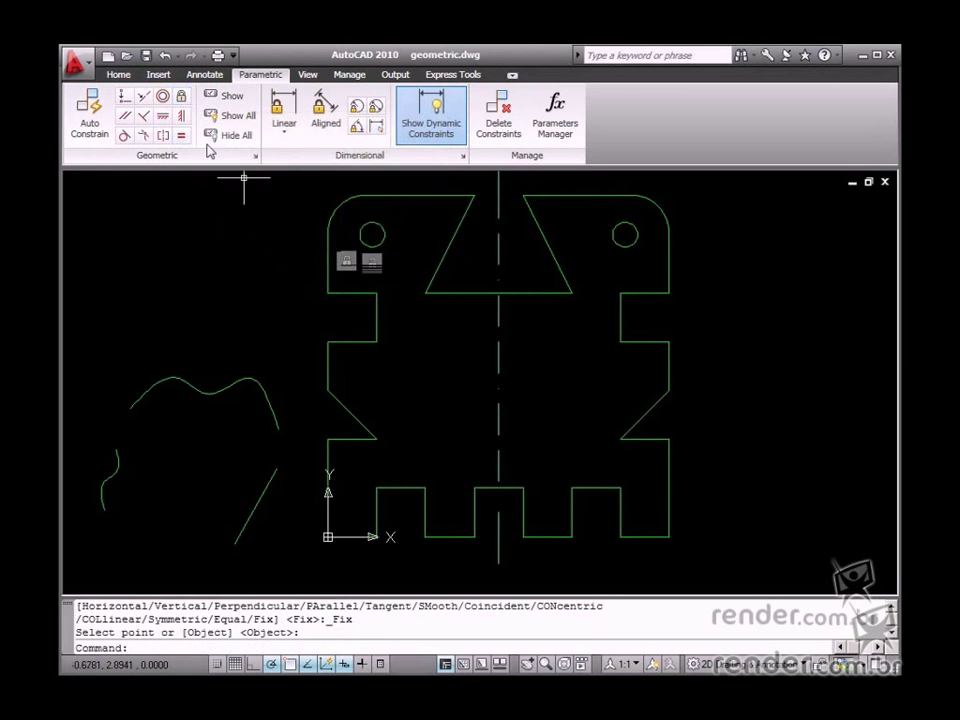
pyautogui.click(179, 99)
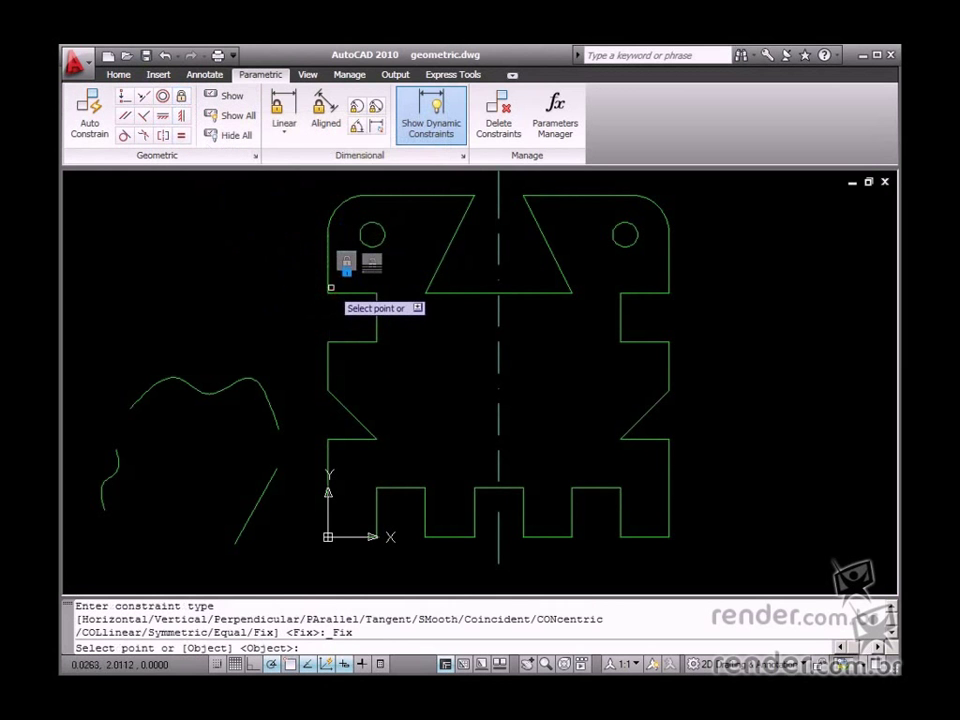
pyautogui.click(328, 289)
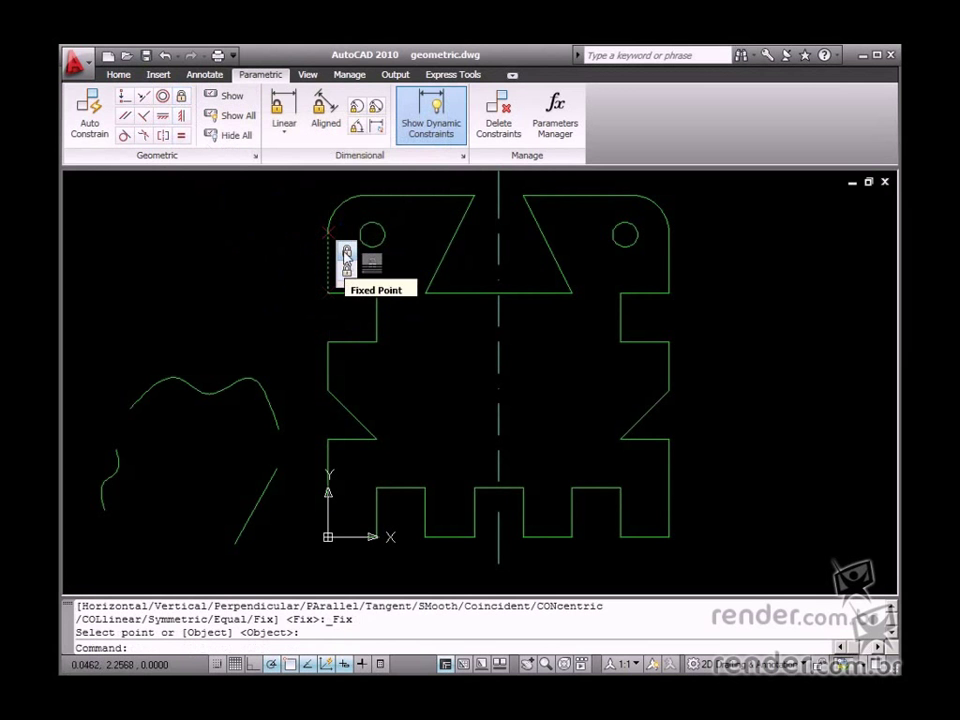
pyautogui.click(182, 95)
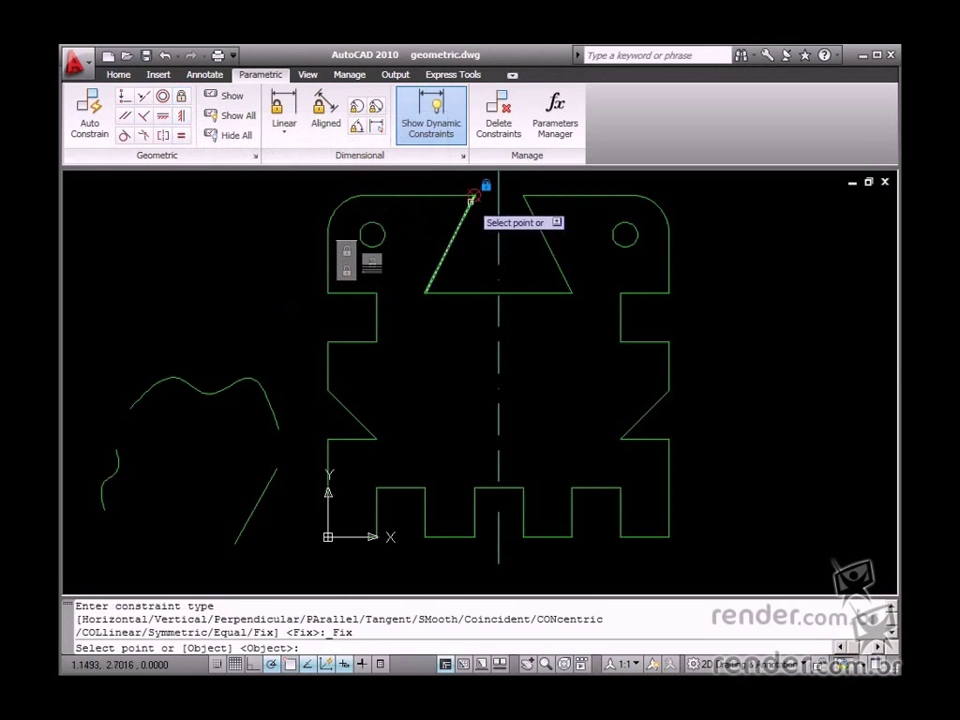
pyautogui.click(474, 196)
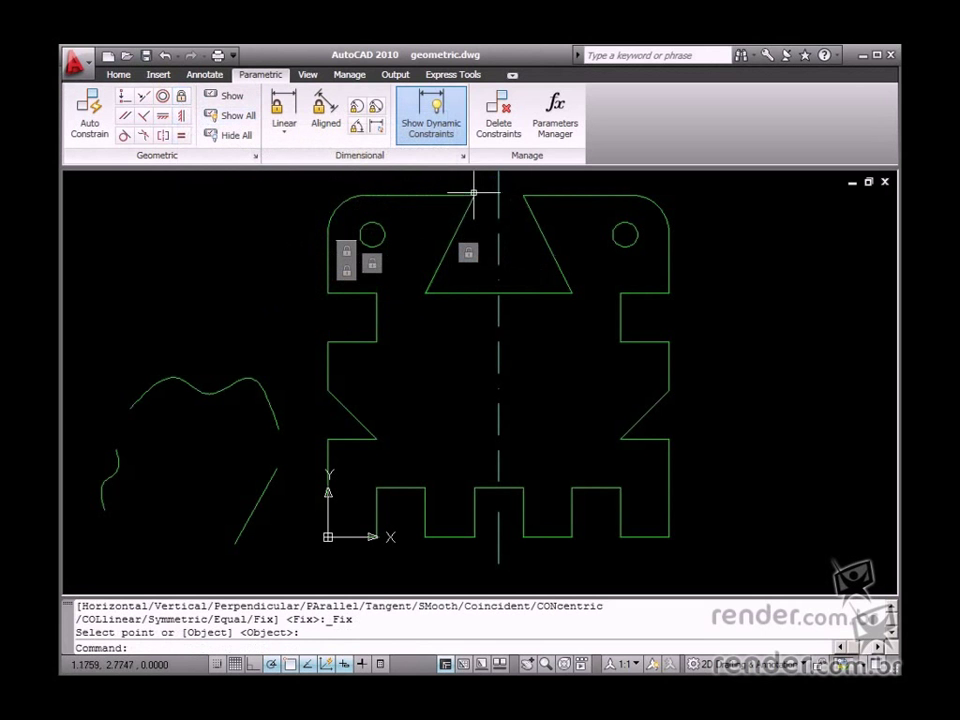
# Step: Fix the entire horizontal line at the base of the dovetail notch, using the Object option
pyautogui.click(181, 96)
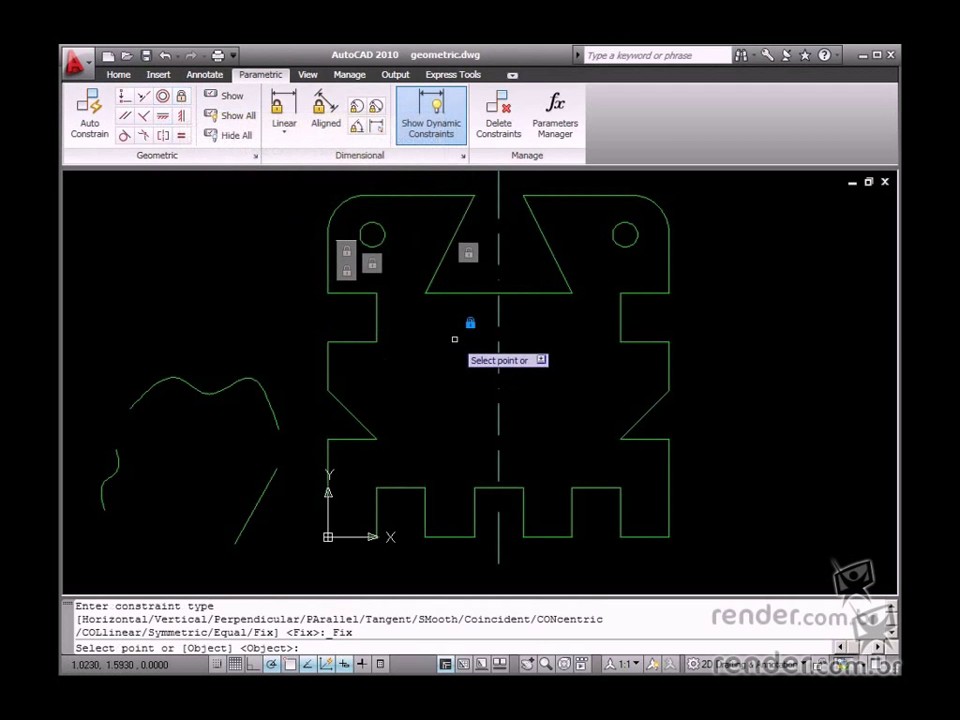
pyautogui.press('Down')
pyautogui.press('Return')
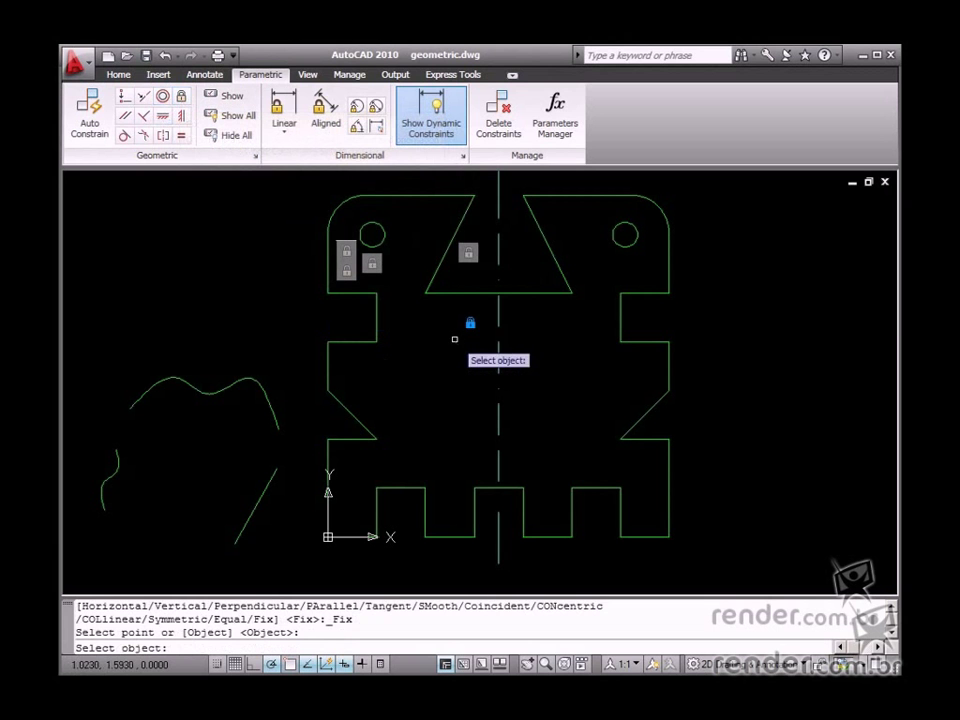
pyautogui.click(474, 291)
# Step: Try to stretch the fixed dovetail base line from its midpoint
pyautogui.click(475, 292)
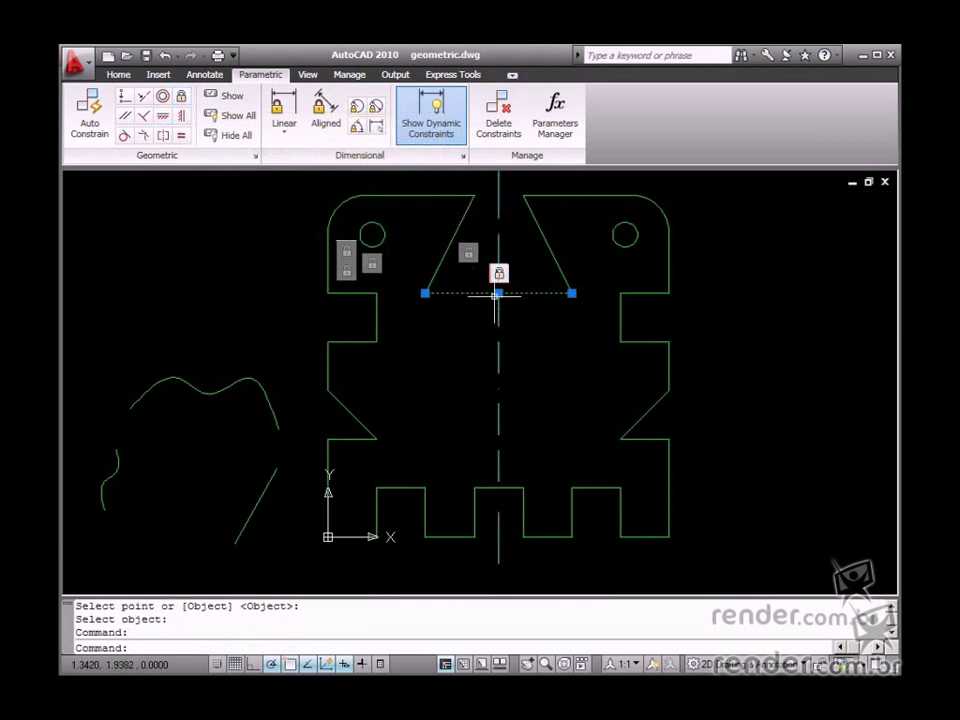
pyautogui.click(498, 292)
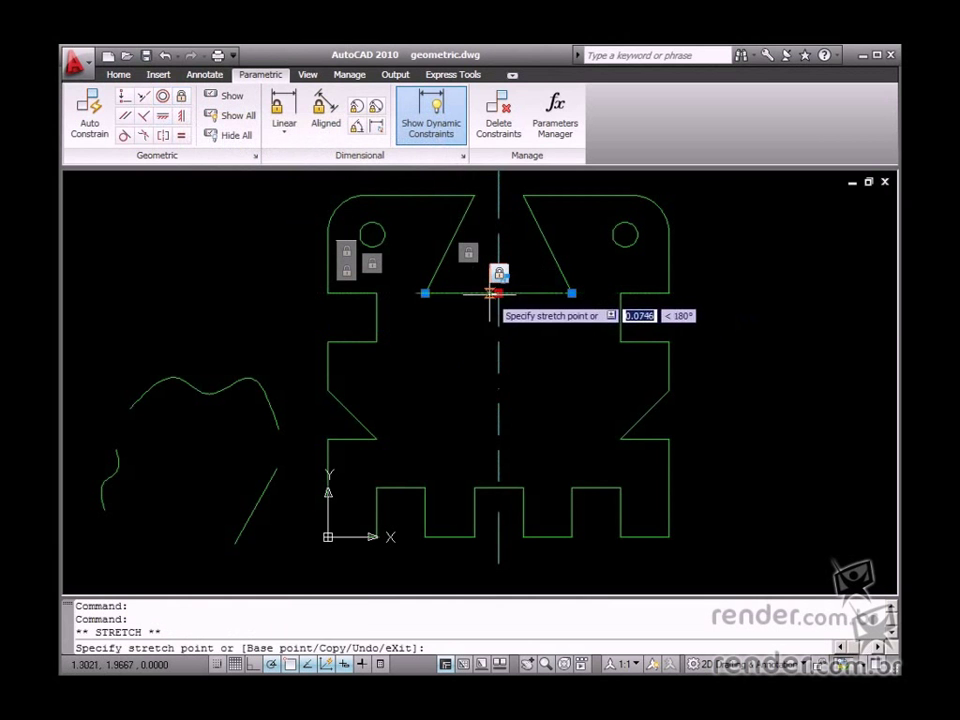
pyautogui.press('Escape')
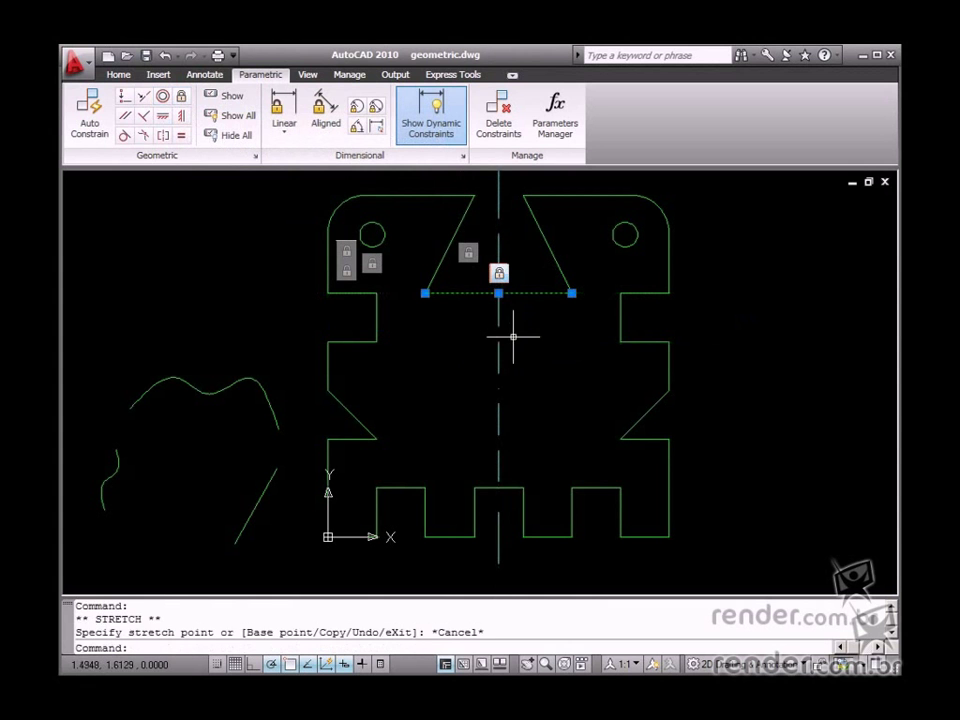
pyautogui.press('Escape')
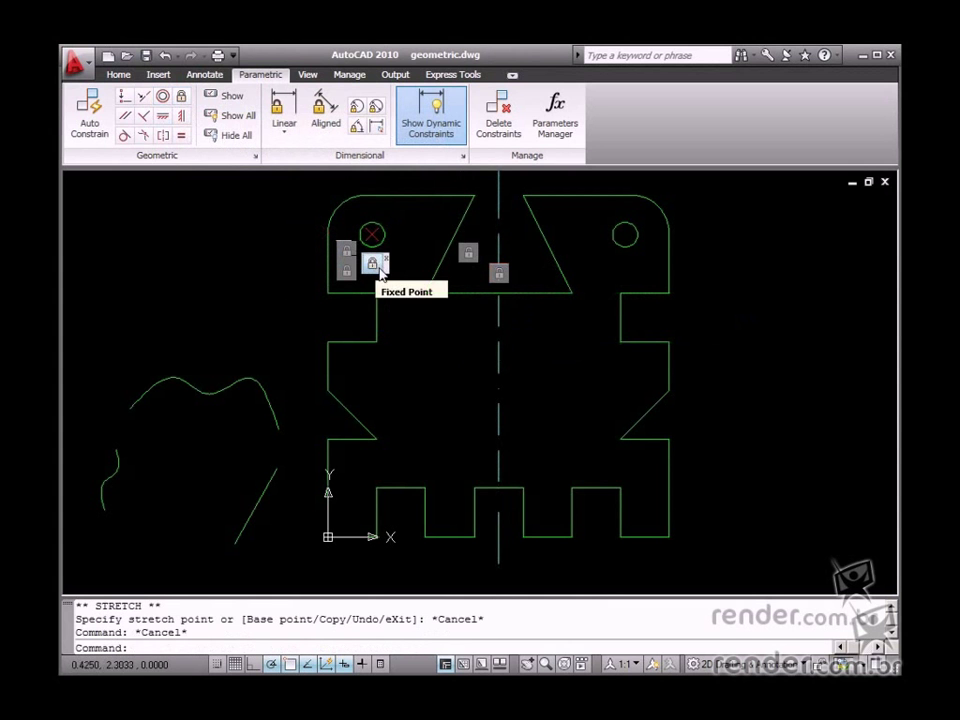
# Step: Constrain the upper and lower horizontal edges of the left rectangular notch to be parallel
pyautogui.click(125, 117)
pyautogui.click(356, 292)
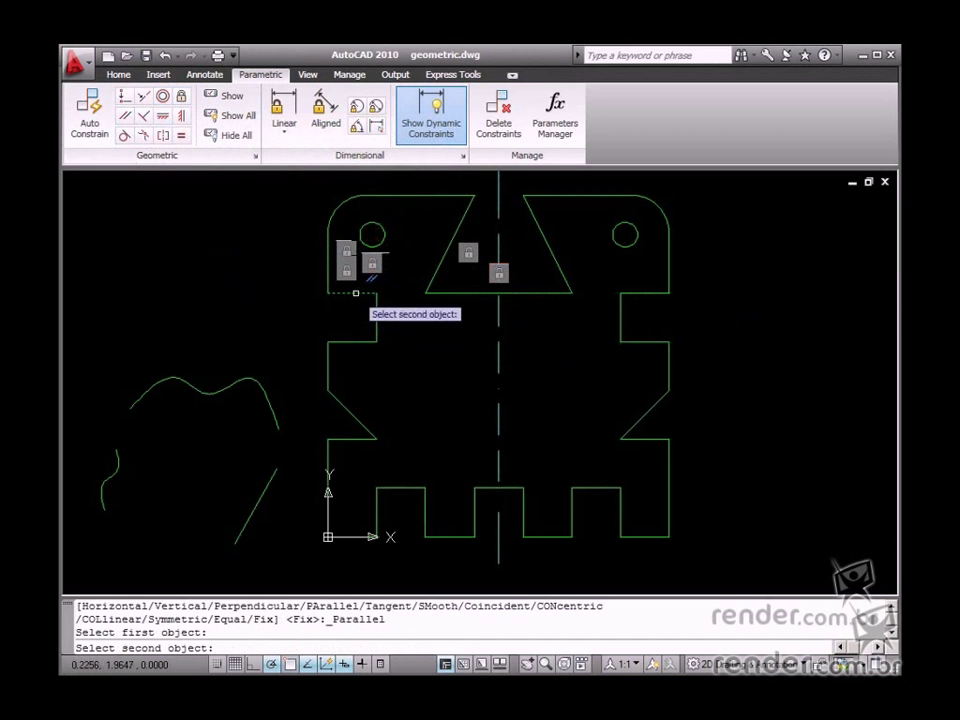
pyautogui.click(356, 342)
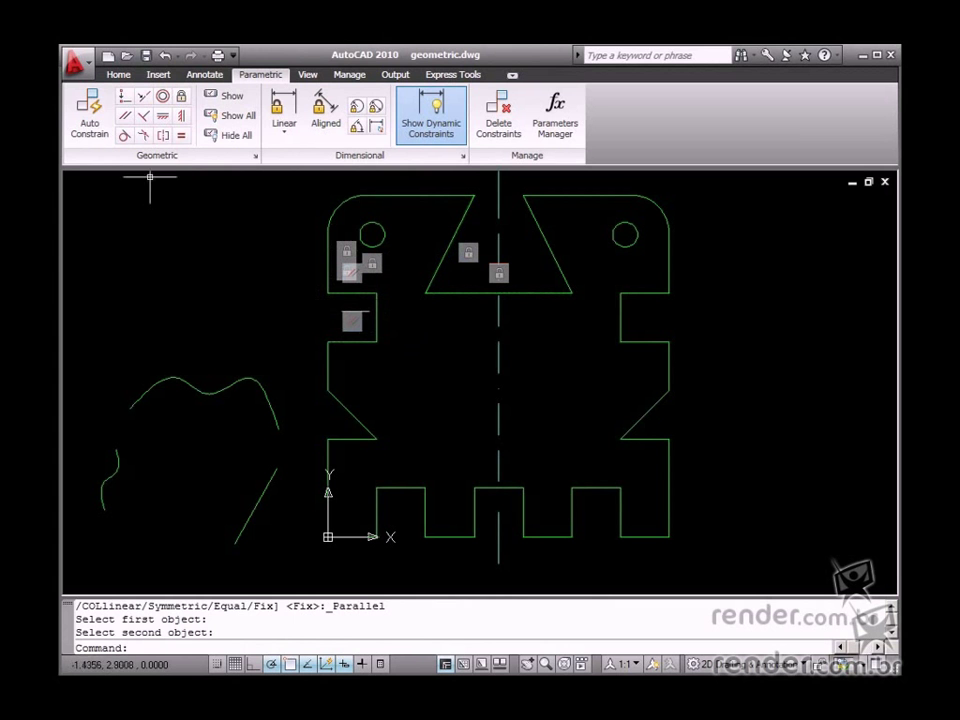
# Step: Constrain the right rectangular notch's vertical edge and its lower horizontal edge to be perpendicular
pyautogui.click(143, 115)
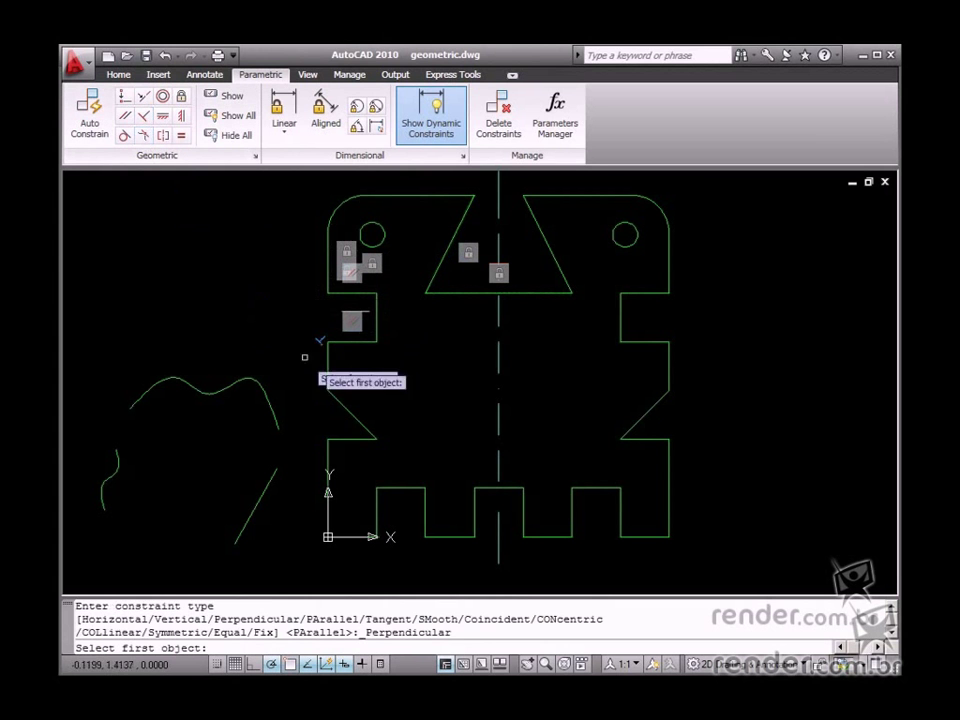
pyautogui.click(618, 317)
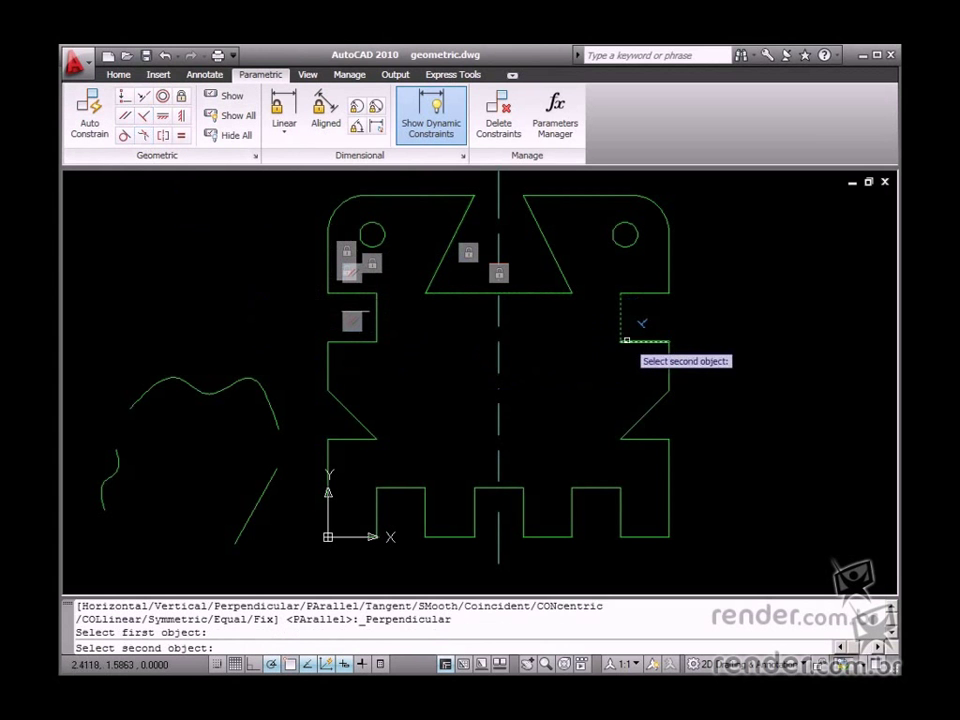
pyautogui.click(632, 343)
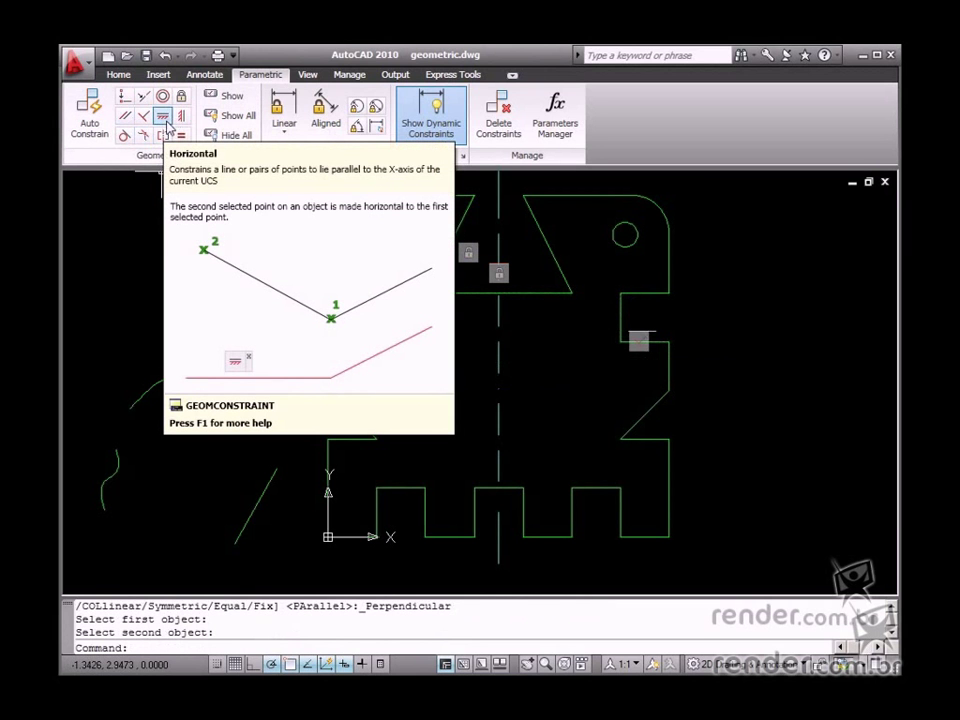
# Step: Apply a Horizontal constraint to the top edge of the middle lower tooth and a Vertical constraint to the dashed centreline
pyautogui.click(164, 119)
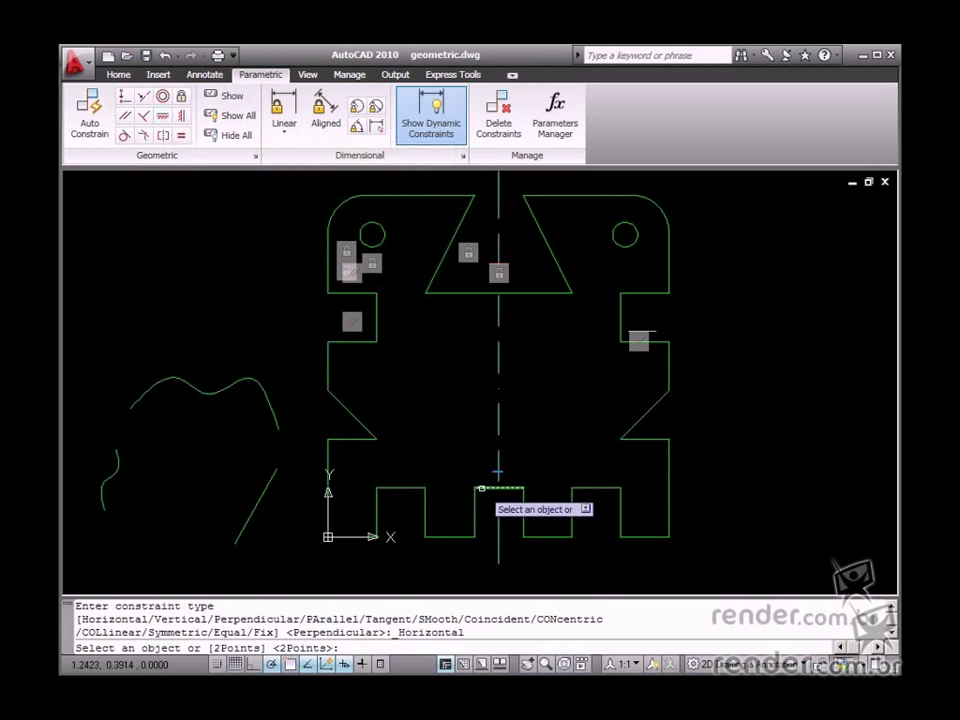
pyautogui.click(482, 488)
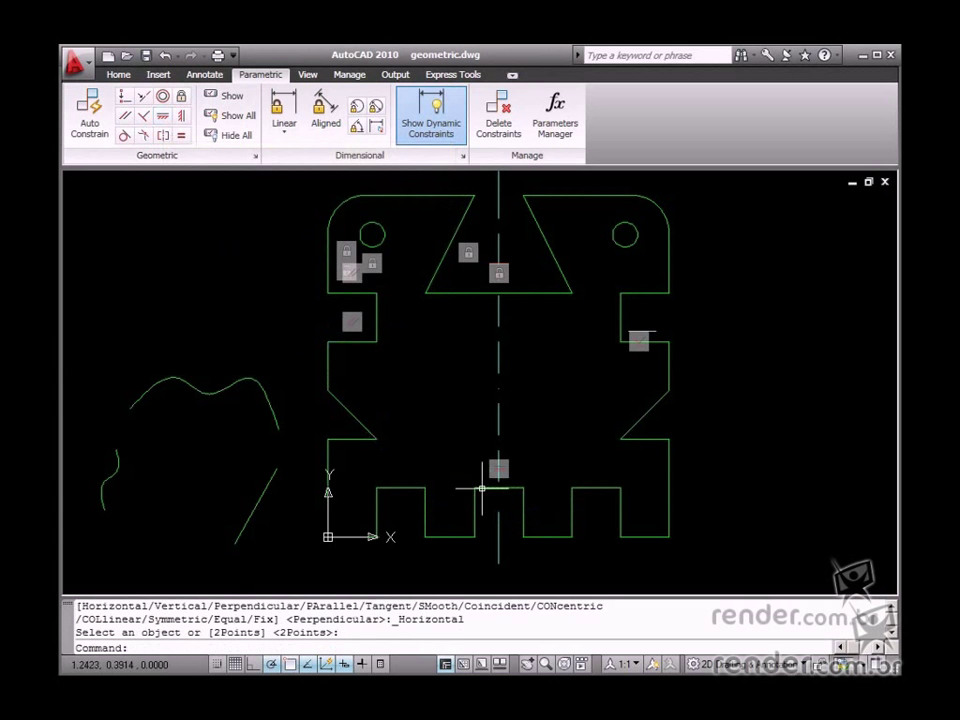
pyautogui.click(184, 119)
pyautogui.click(500, 362)
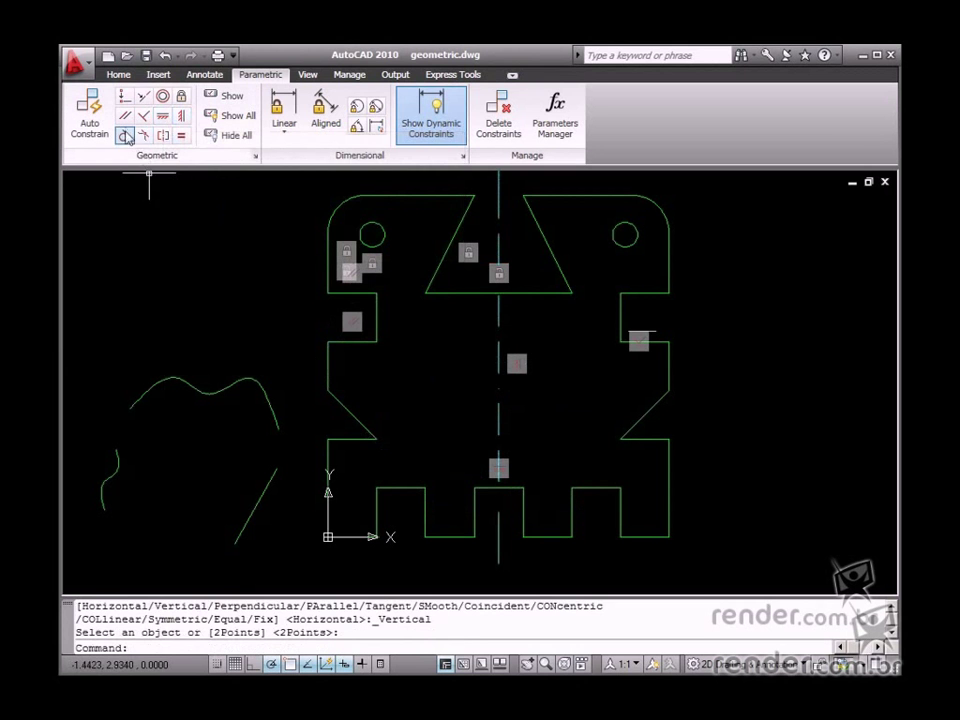
# Step: Make the upper-right corner arc tangent to both the adjoining top edge and the adjoining right vertical edge
pyautogui.click(125, 137)
pyautogui.click(627, 194)
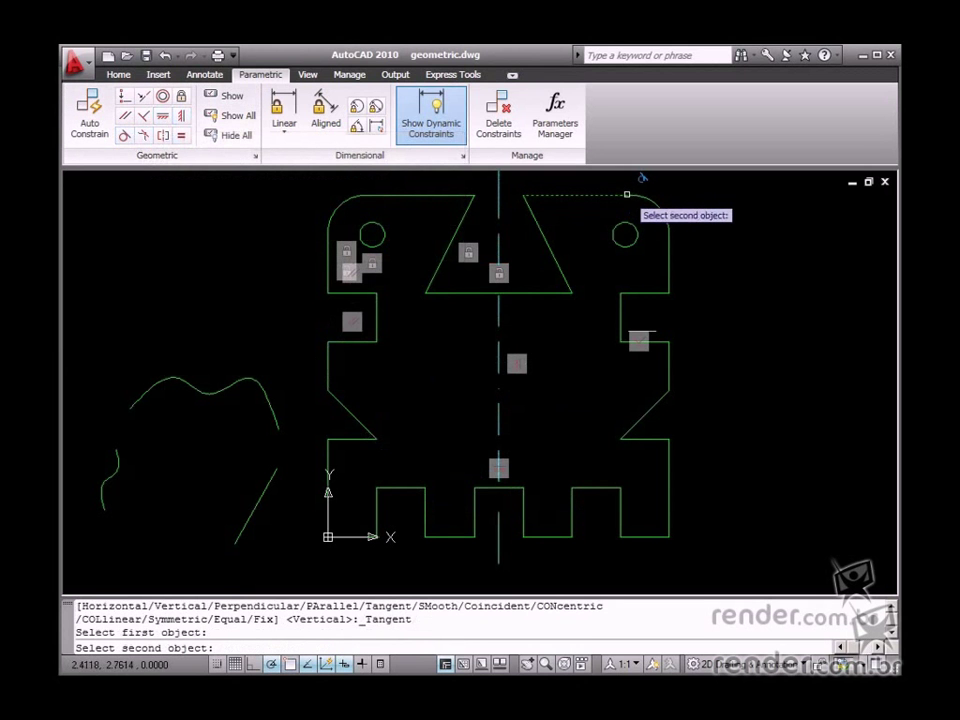
pyautogui.click(645, 198)
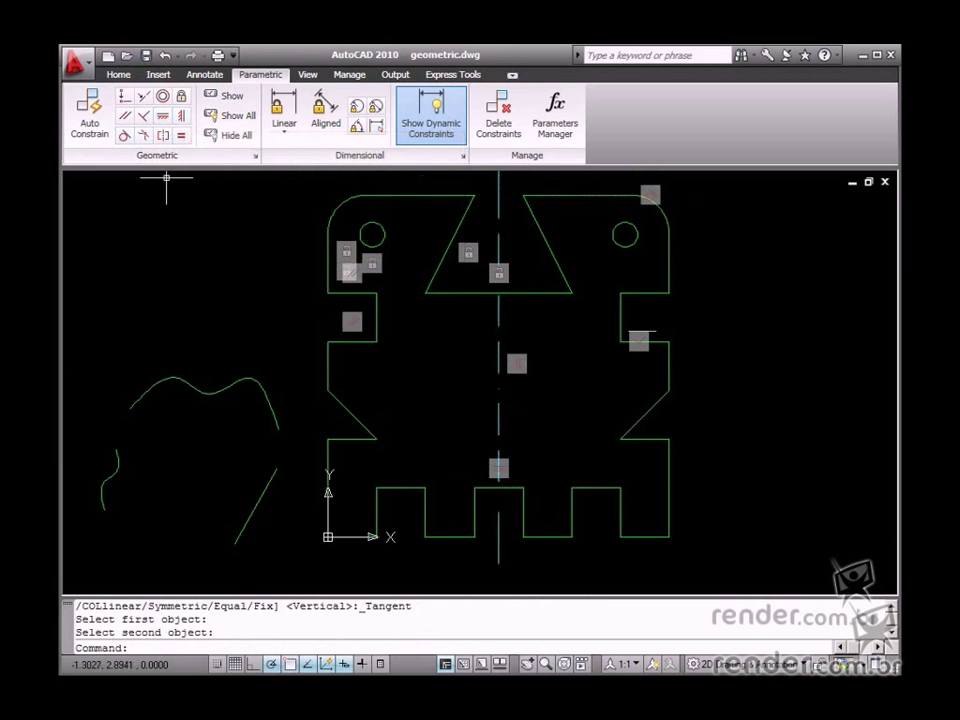
pyautogui.click(125, 137)
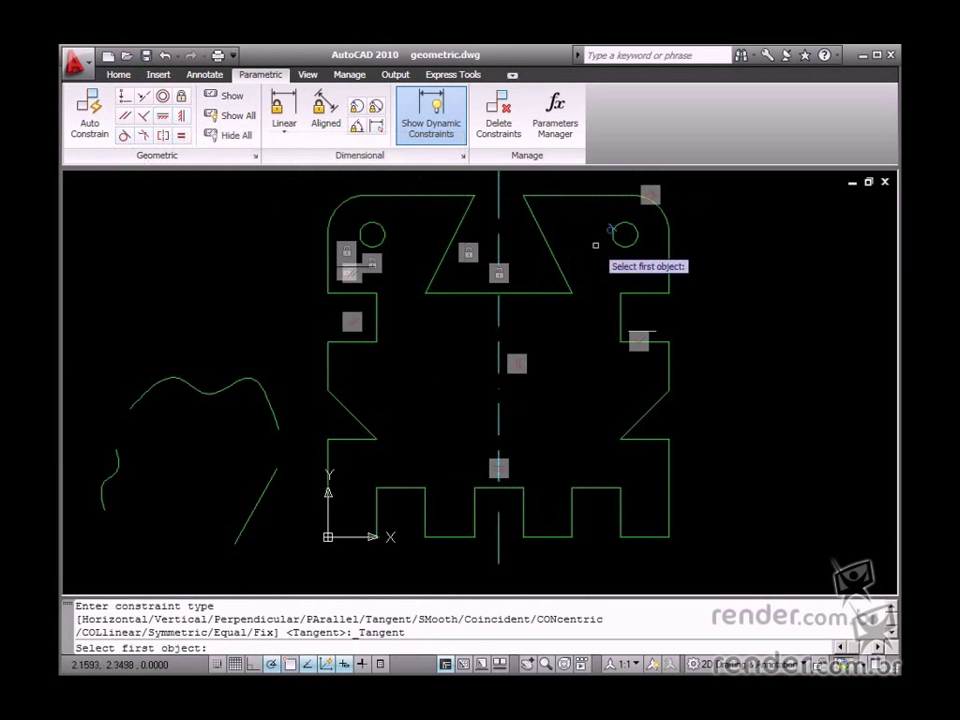
pyautogui.click(664, 203)
pyautogui.click(669, 242)
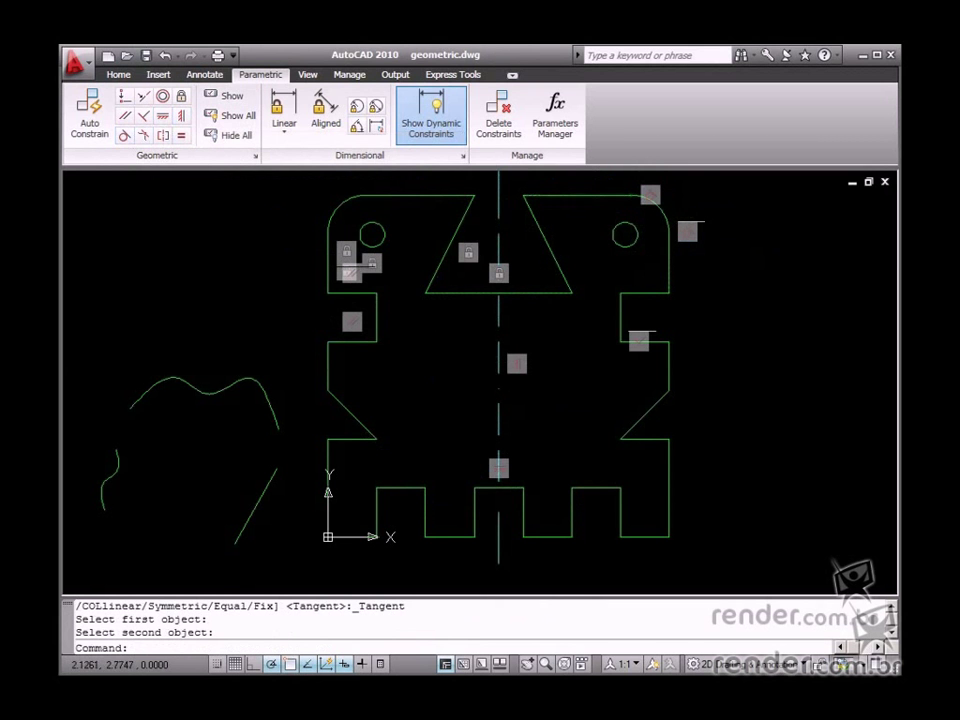
# Step: Try to stretch the outline's top-right horizontal edge from its midpoint
pyautogui.click(580, 195)
pyautogui.click(577, 195)
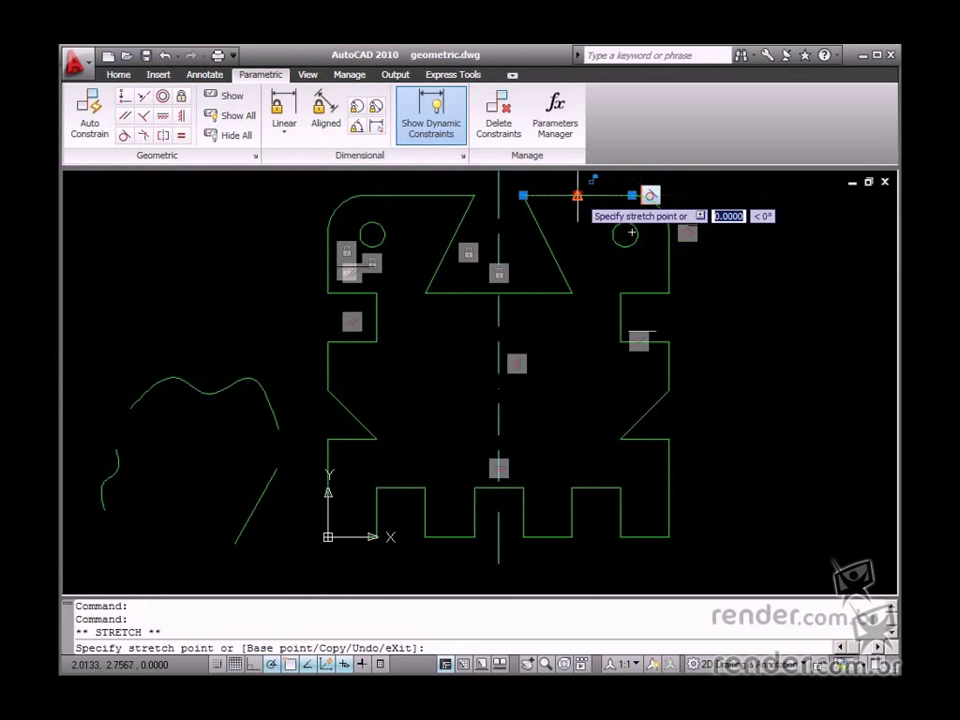
pyautogui.press('Escape')
pyautogui.press('Escape')
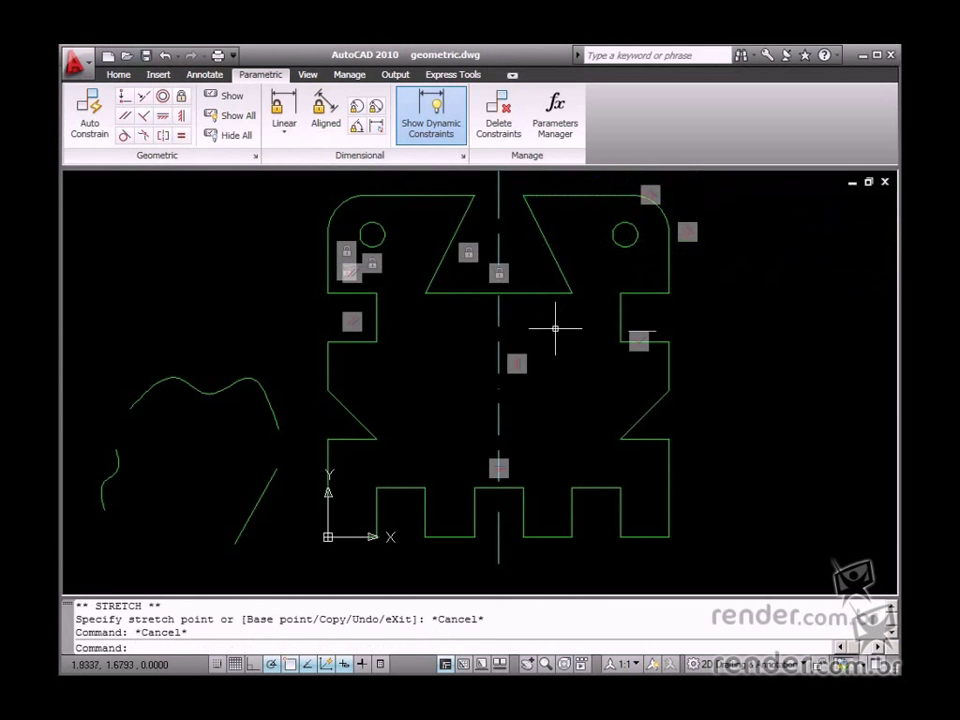
# Step: Apply Smooth constraints joining the long spline's right end to the slanted line and its left end to the small spline
pyautogui.click(143, 135)
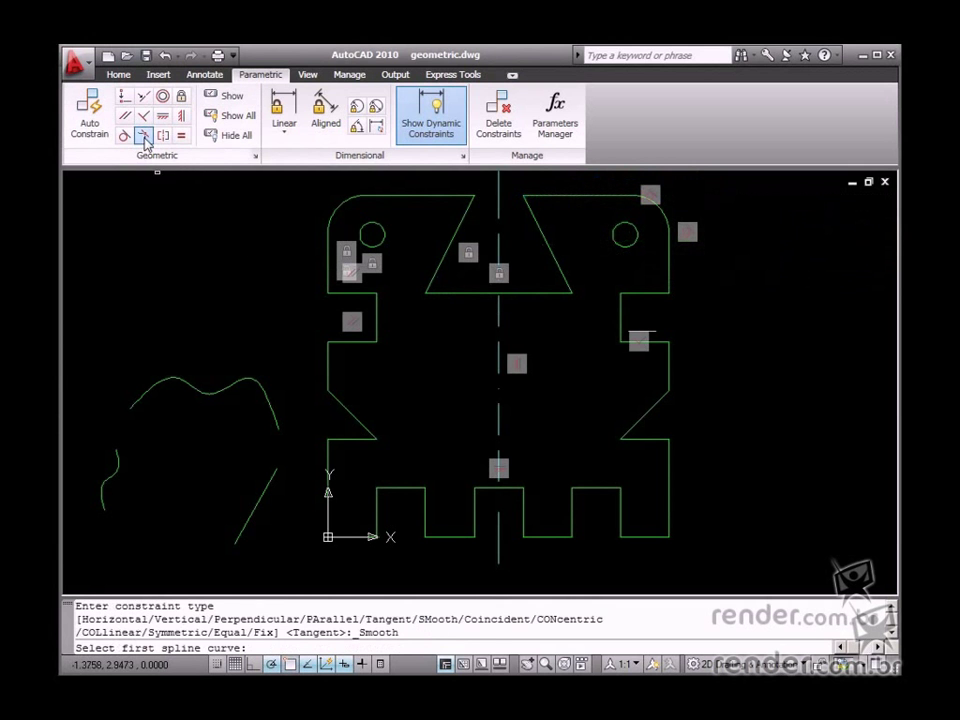
pyautogui.click(276, 428)
pyautogui.click(273, 476)
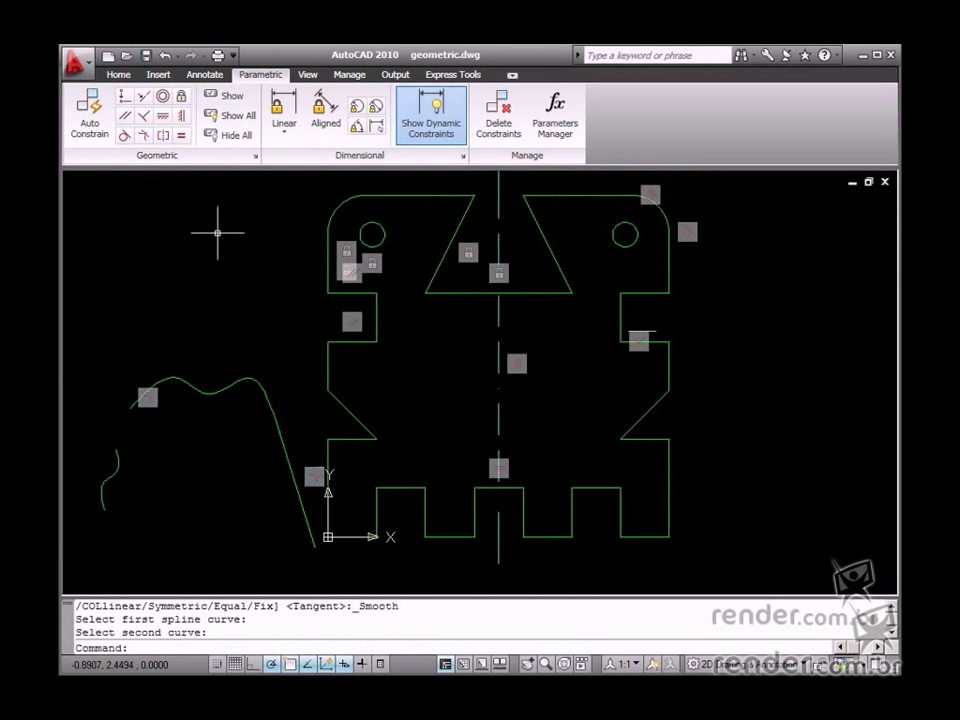
pyautogui.click(143, 135)
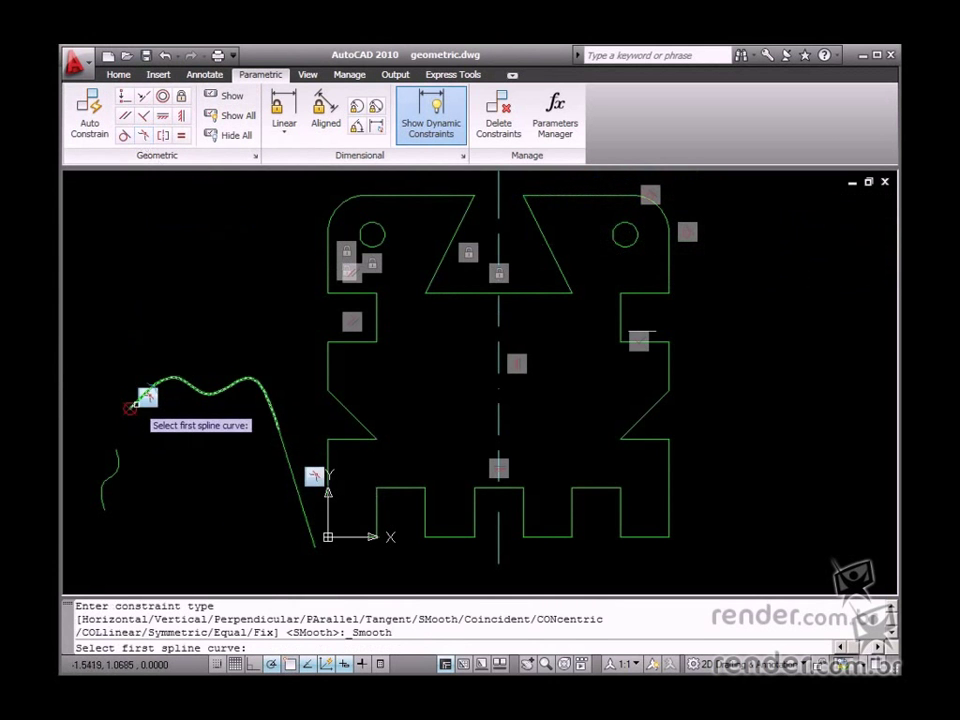
pyautogui.click(132, 404)
pyautogui.click(116, 455)
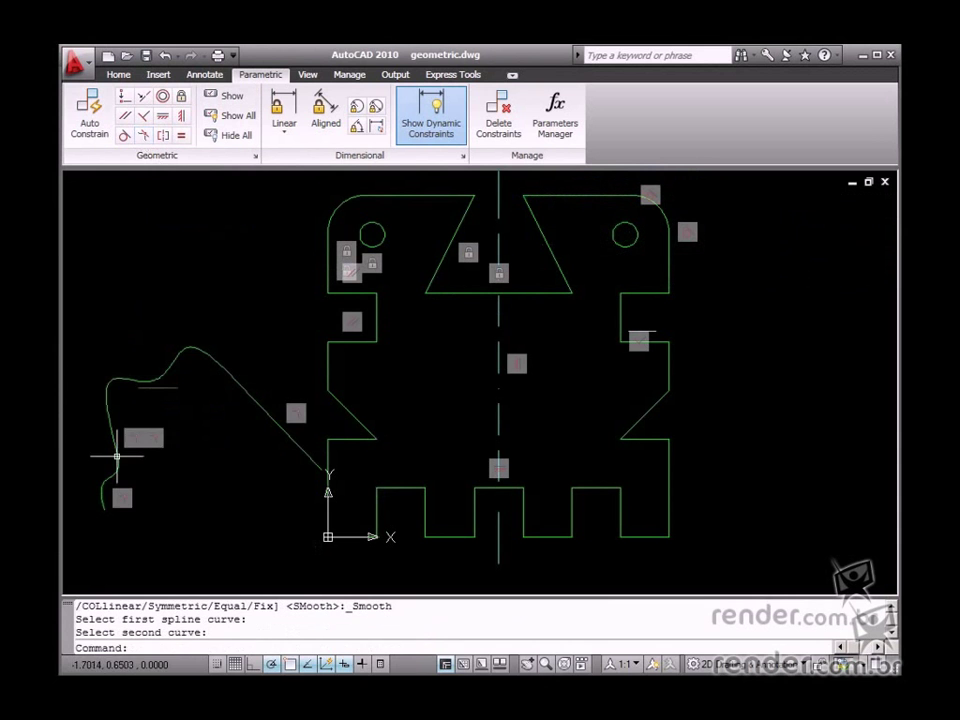
# Step: Make the left and right outer vertical edges below the rectangular notches symmetric about the dashed centreline
pyautogui.click(163, 136)
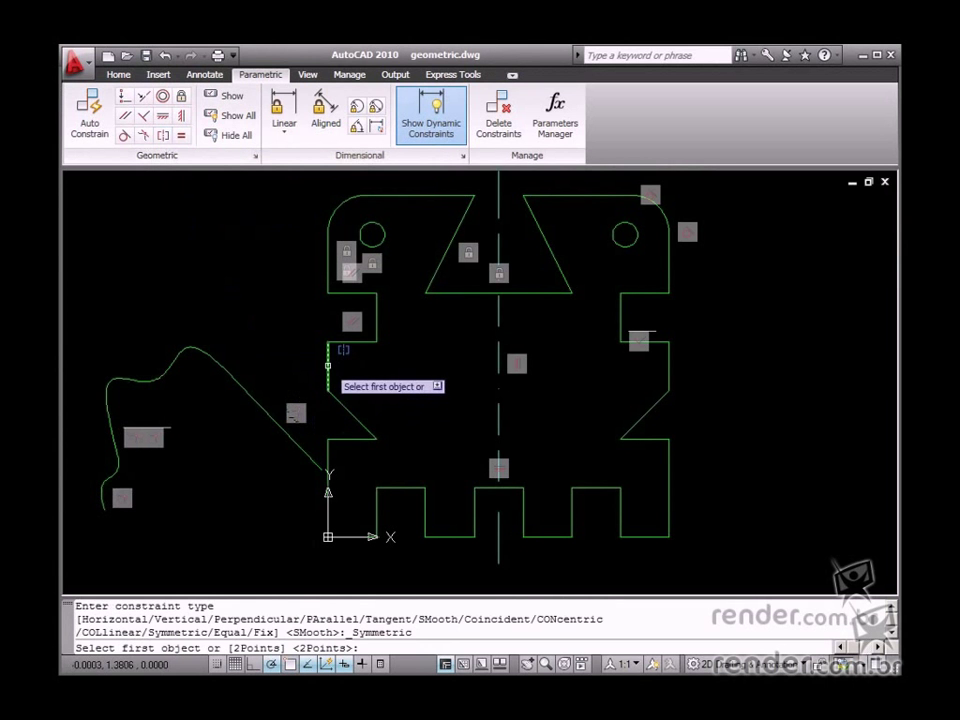
pyautogui.click(328, 365)
pyautogui.click(668, 372)
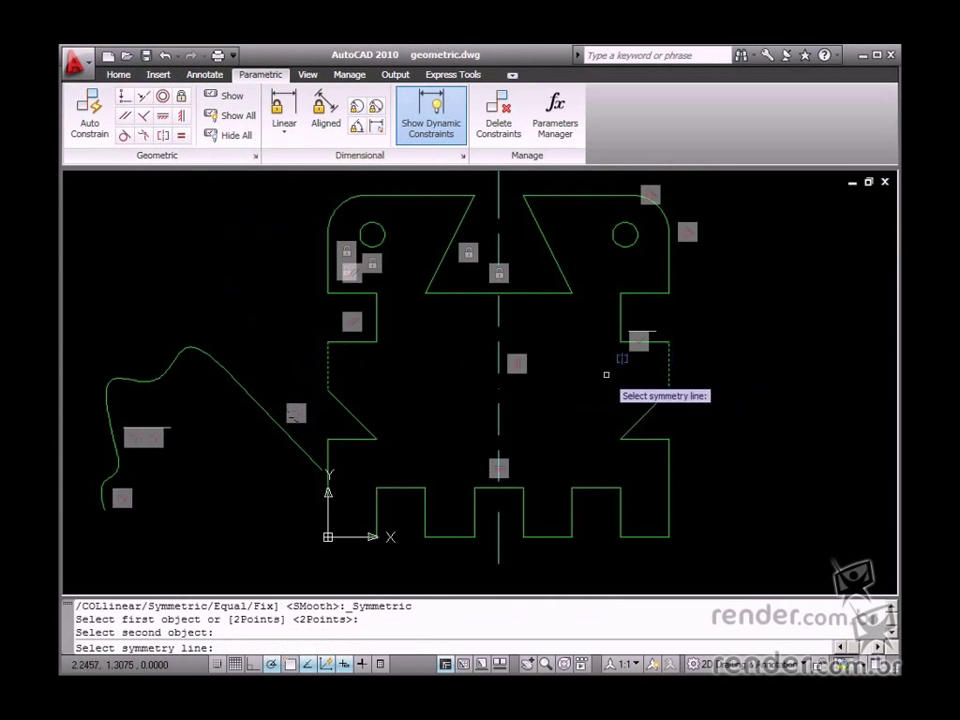
pyautogui.click(499, 366)
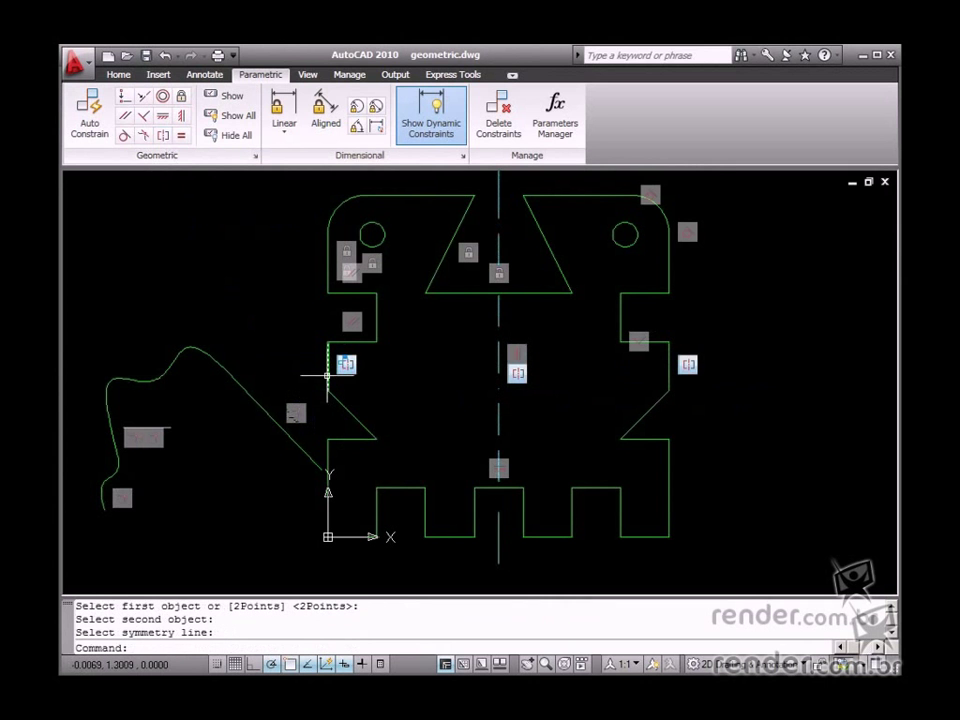
# Step: Stretch the lower end of the left symmetric edge inward to test the symmetry, and return it to its original corner
pyautogui.click(328, 375)
pyautogui.click(328, 390)
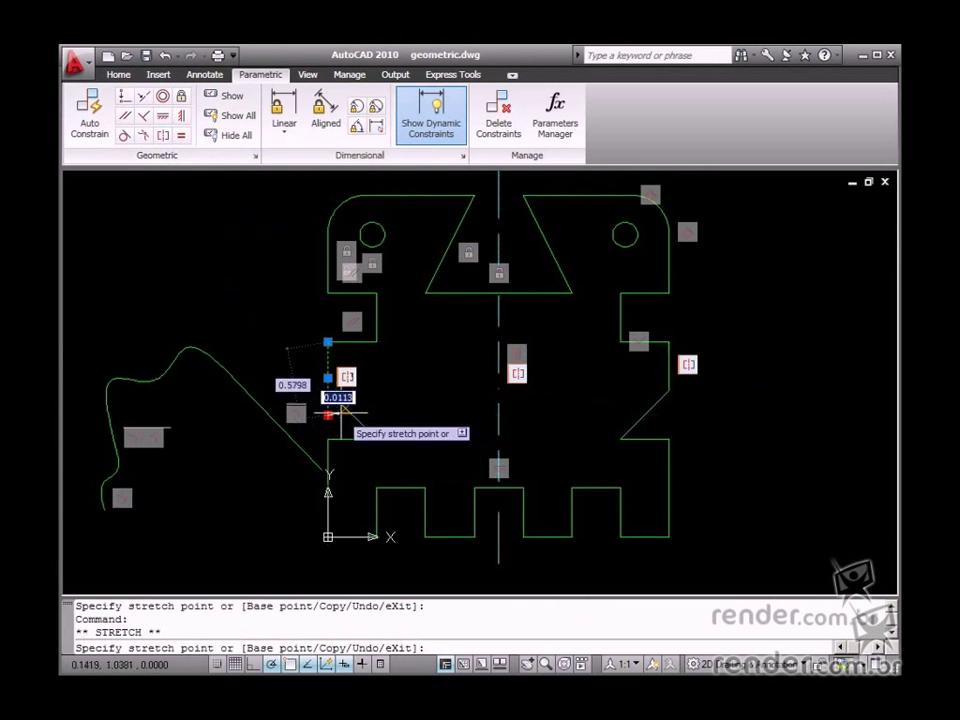
pyautogui.click(400, 410)
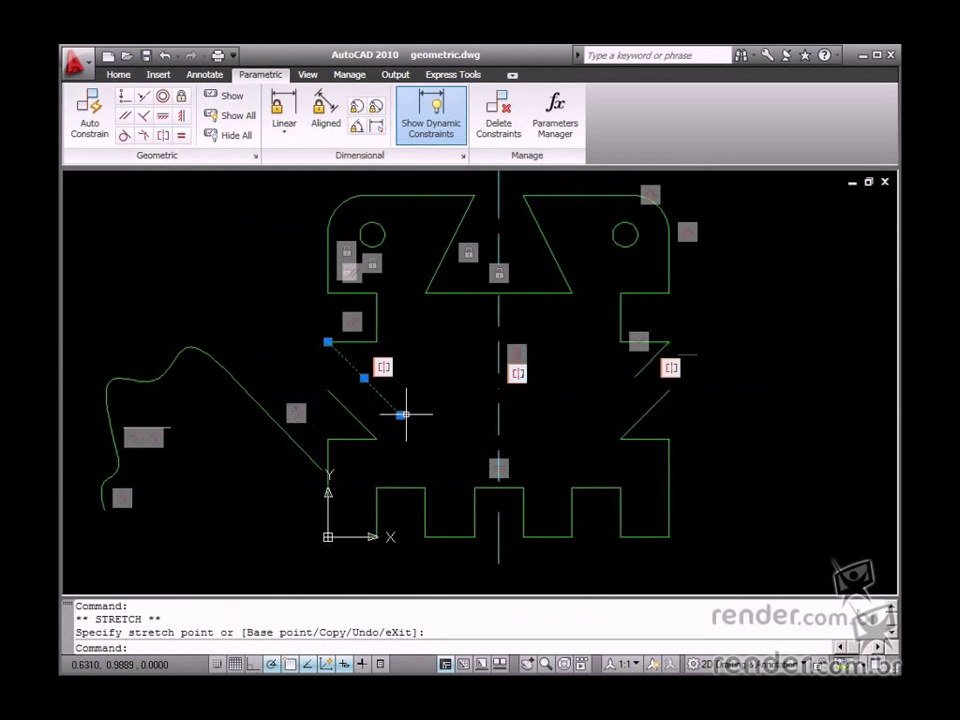
pyautogui.click(400, 413)
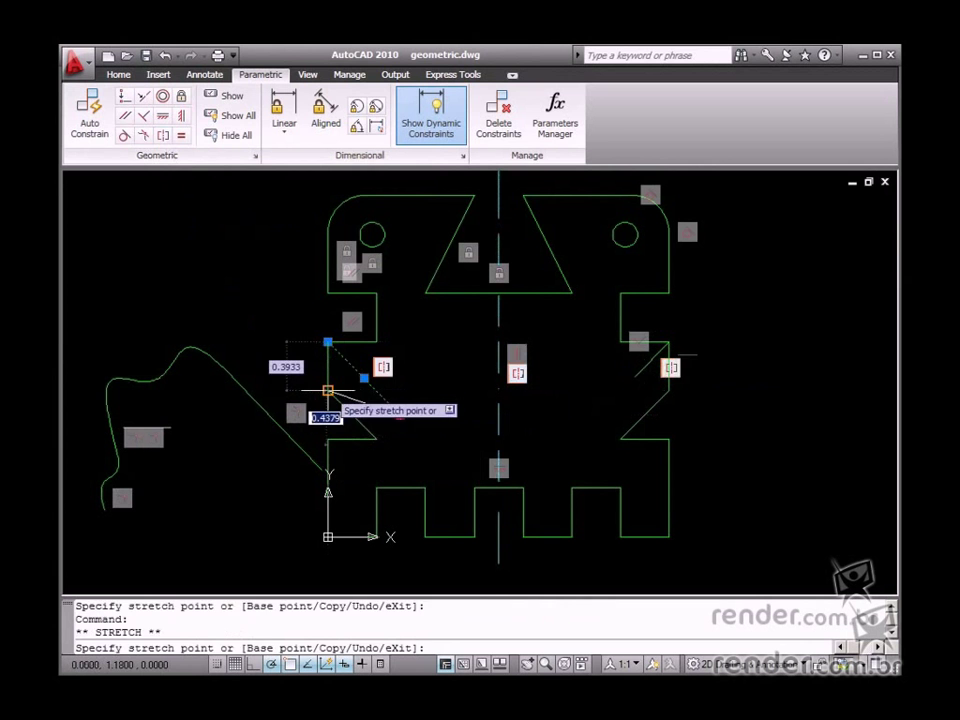
pyautogui.press('Escape')
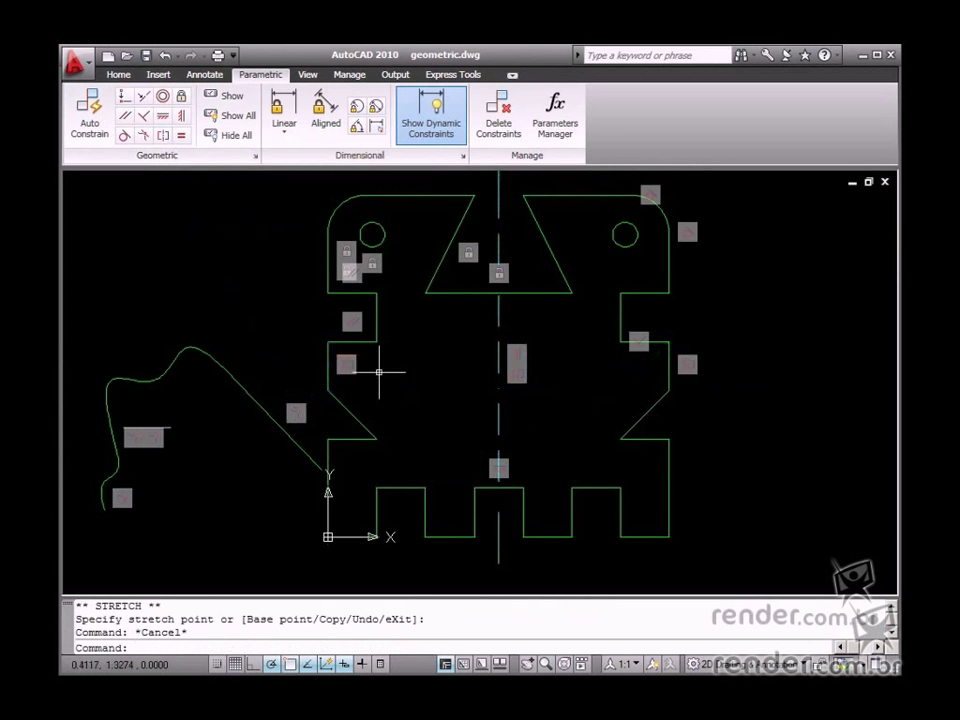
# Step: Apply a Symmetric constraint with the 2Points option to both ends of the left bottom notch's horizontal edge about the dashed centreline
pyautogui.click(163, 135)
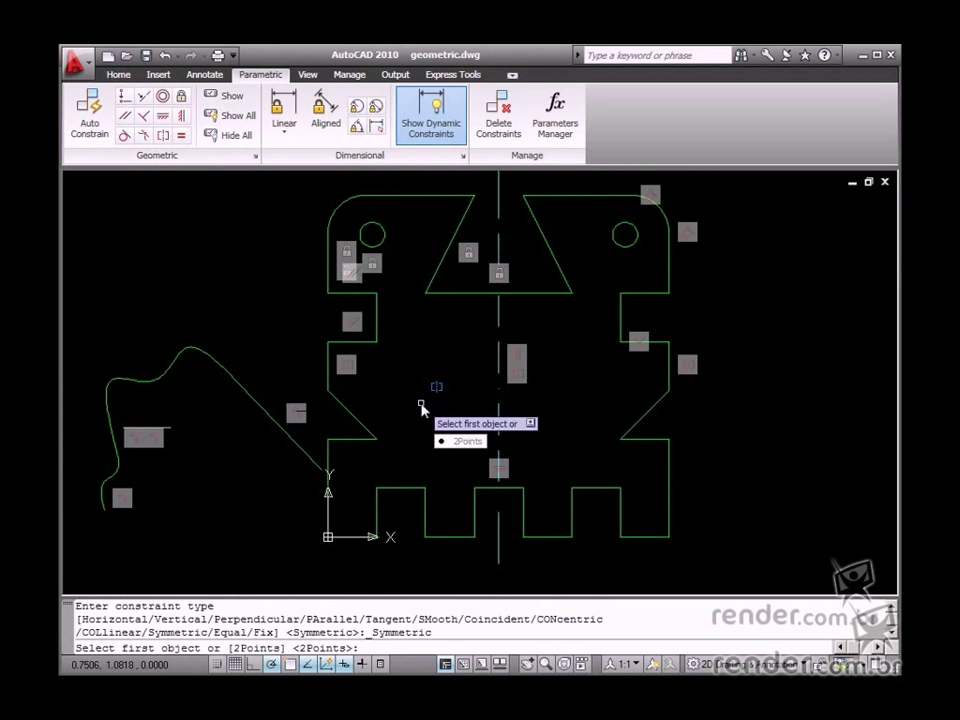
pyautogui.press('Down')
pyautogui.press('Return')
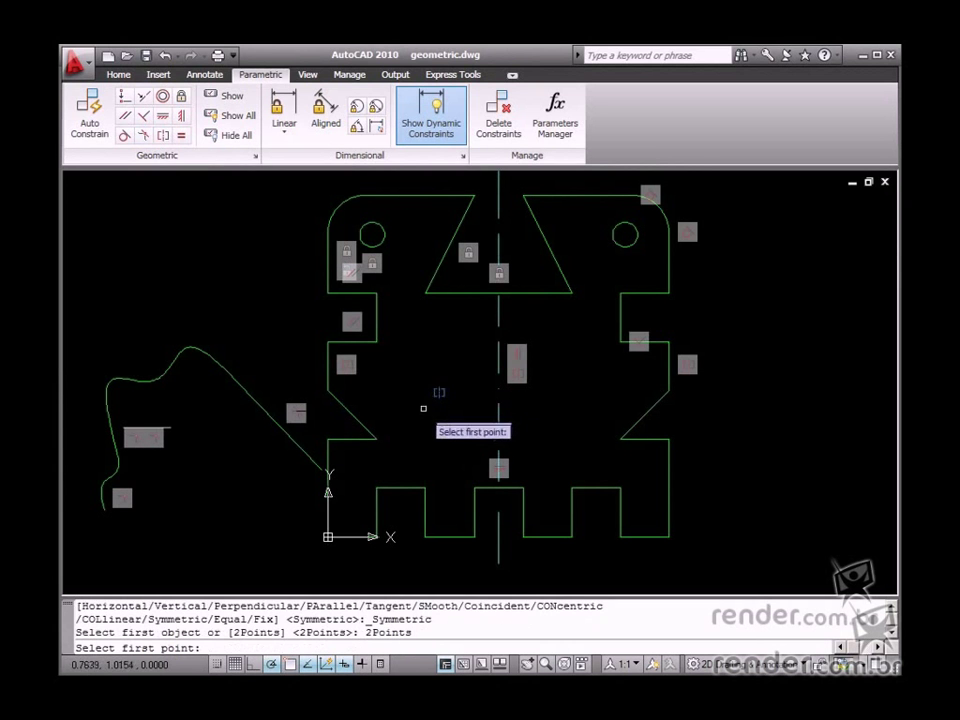
pyautogui.click(379, 489)
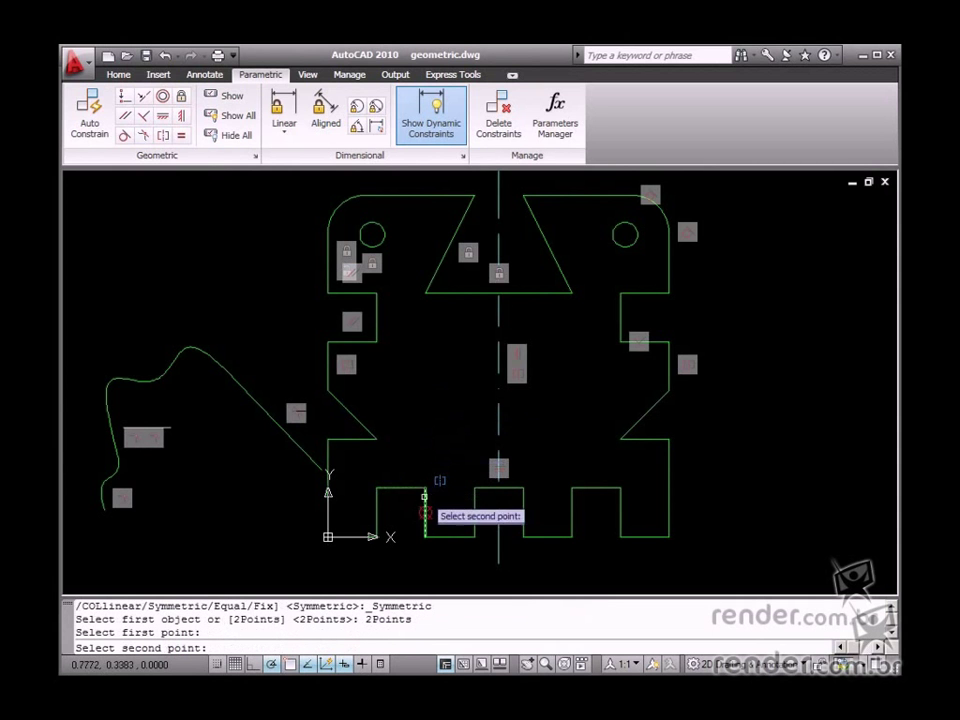
pyautogui.click(424, 488)
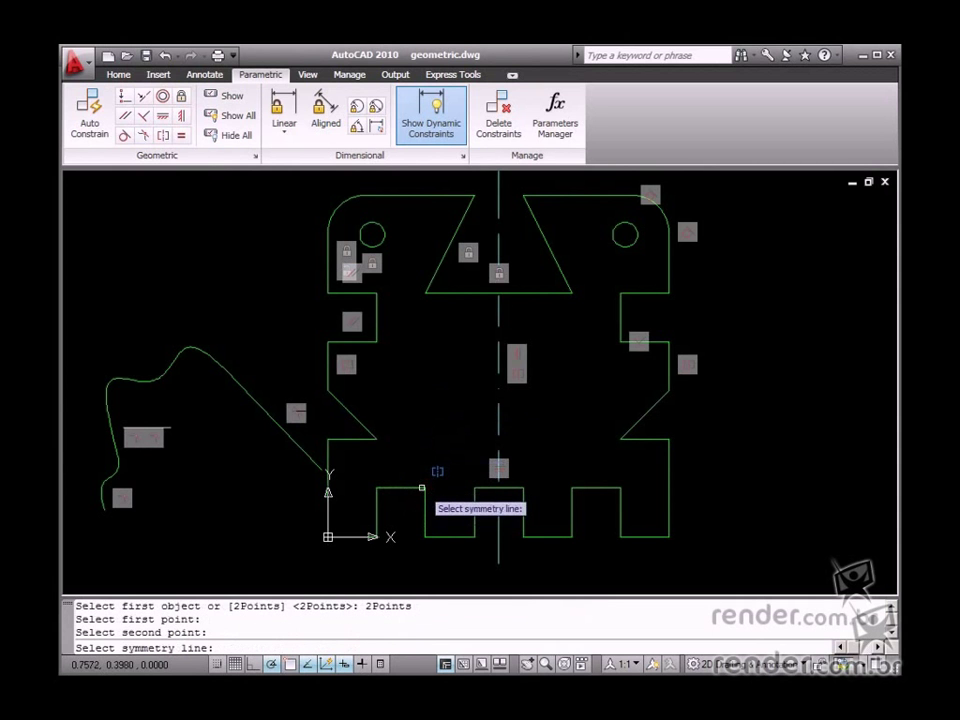
pyautogui.click(498, 421)
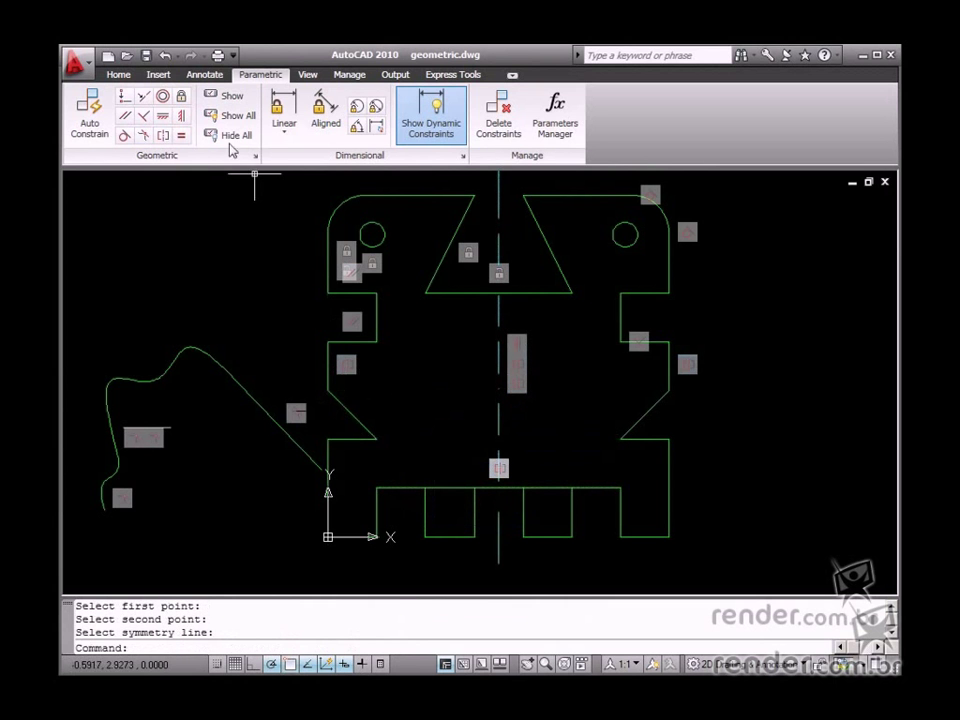
# Step: Apply an Equal constraint making the right bottom notch's horizontal edge as long as the one starting at the left notch
pyautogui.click(182, 135)
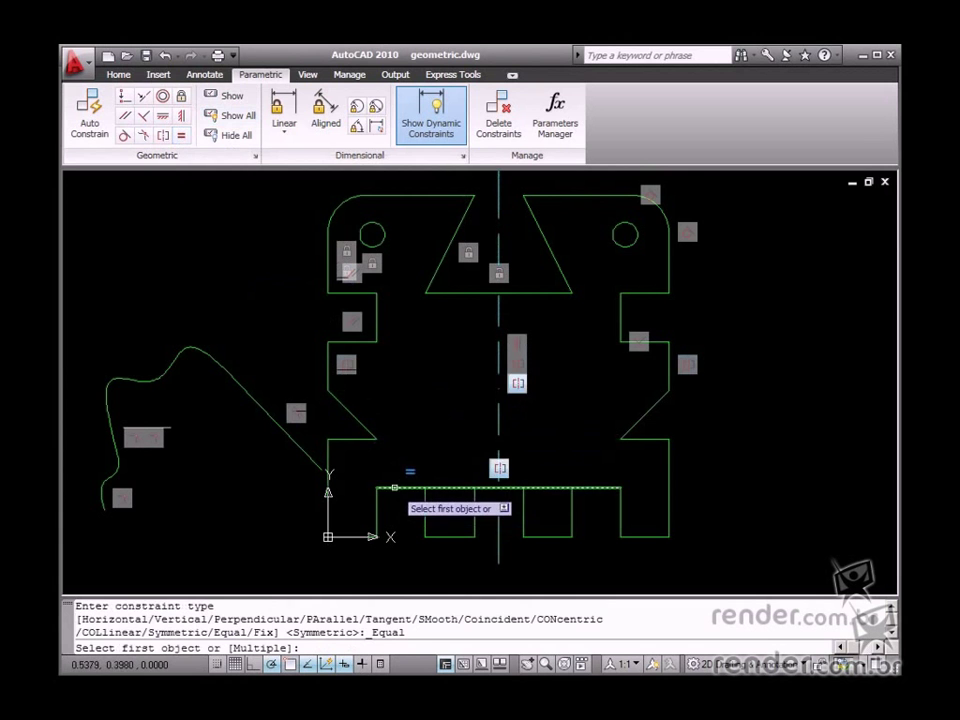
pyautogui.click(394, 486)
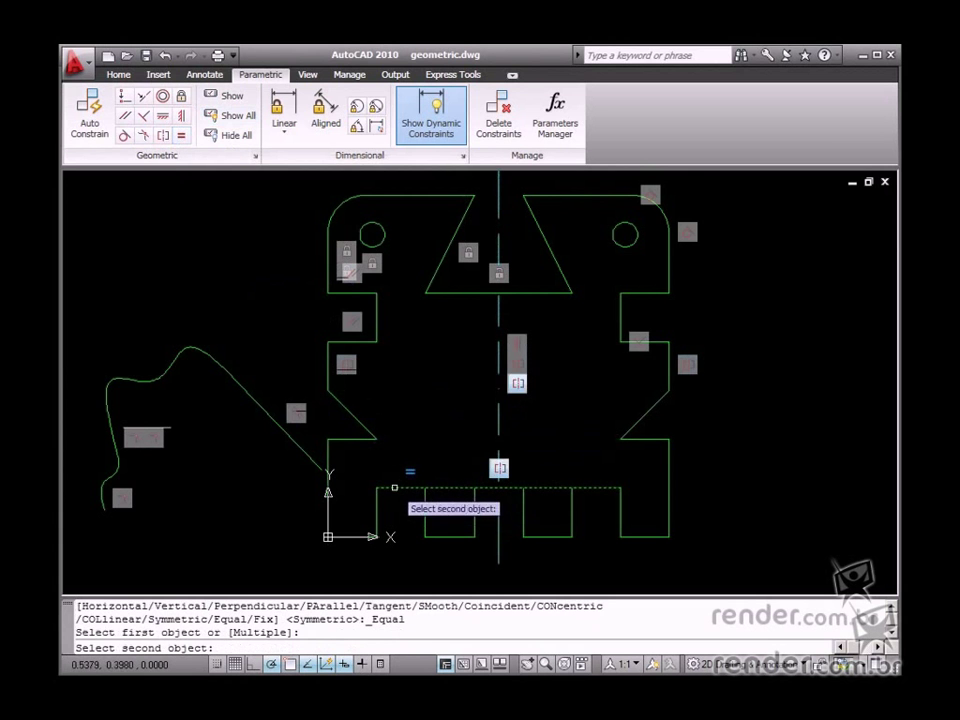
pyautogui.click(590, 487)
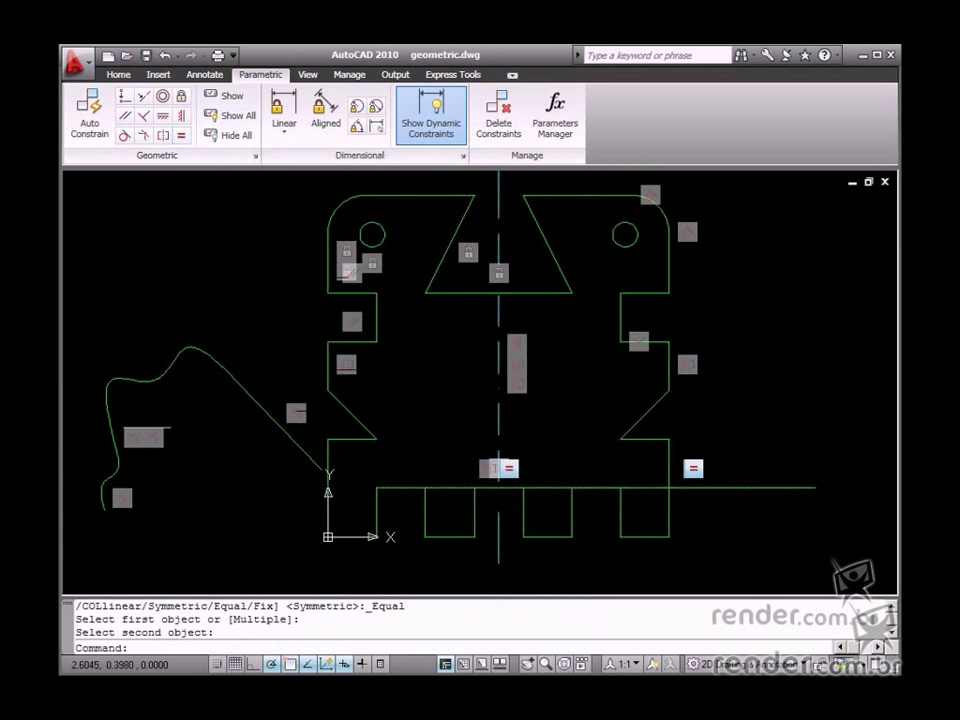
# Step: Delete the two elongated horizontal edges along the tops of the bottom notches
pyautogui.click(651, 487)
pyautogui.press('Delete')
pyautogui.click(545, 487)
pyautogui.press('Delete')
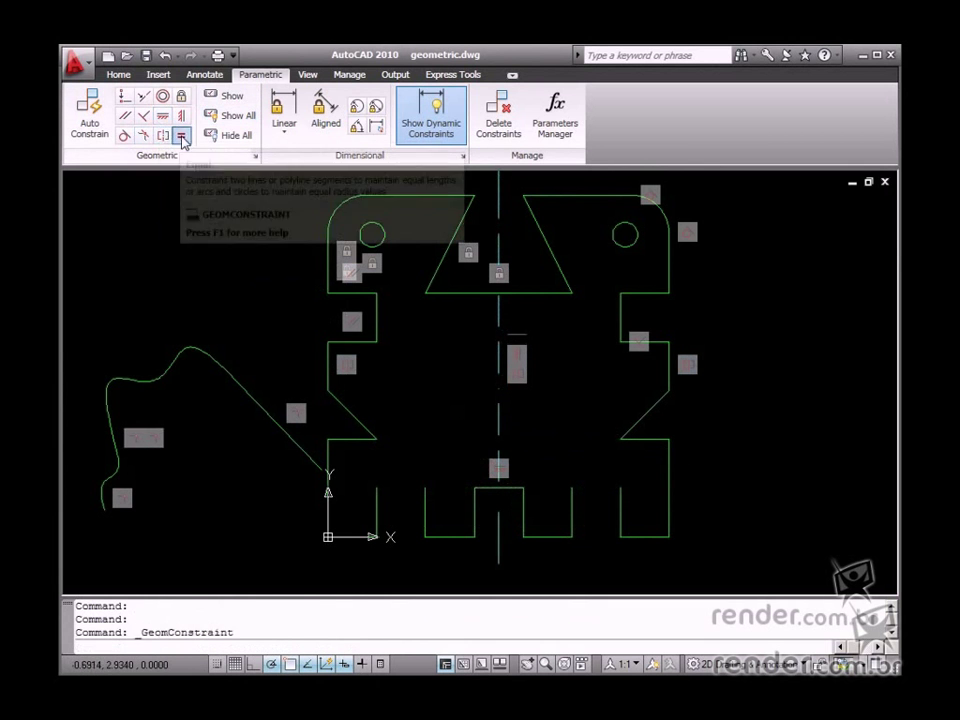
pyautogui.click(165, 139)
pyautogui.click(425, 515)
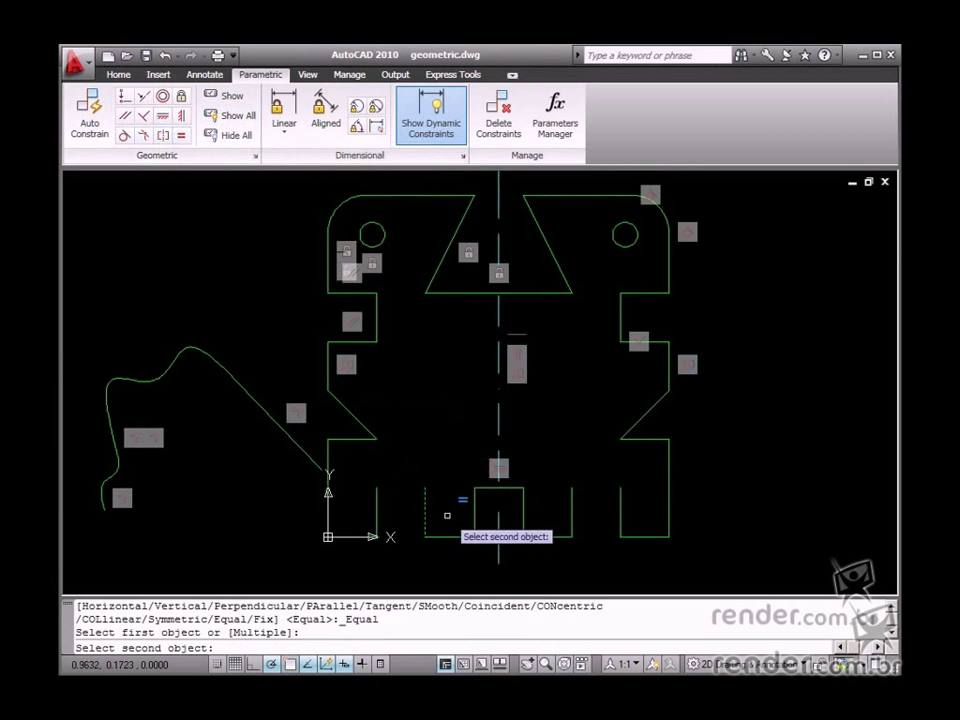
pyautogui.press('Escape')
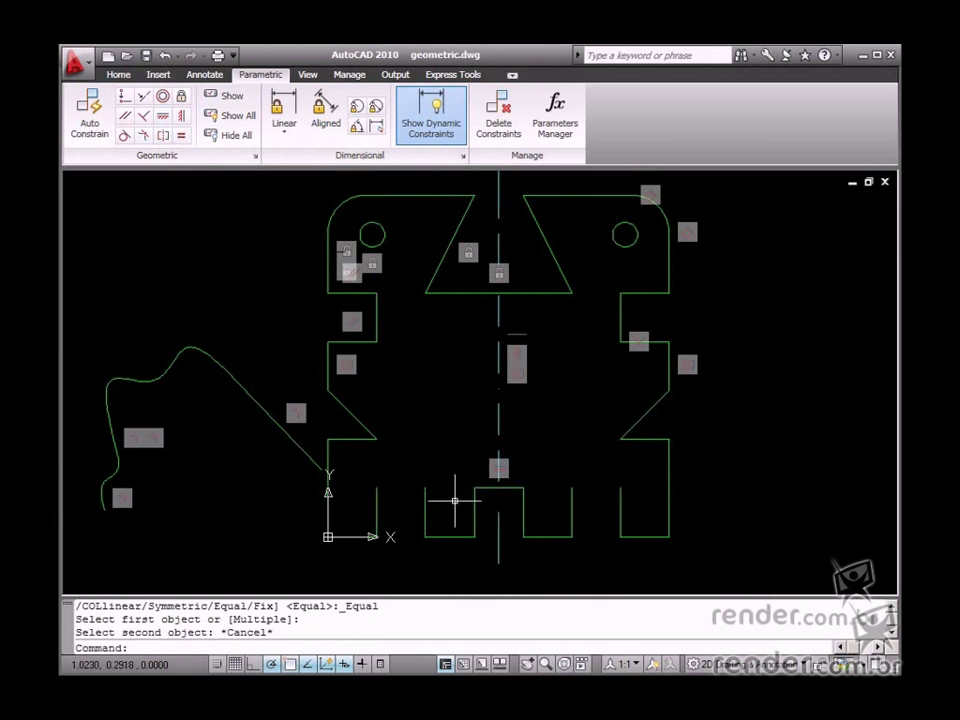
# Step: Apply an Equal constraint with the Multiple option, matching the next four vertical notch edges to the left bottom notch's left vertical edge
pyautogui.click(181, 135)
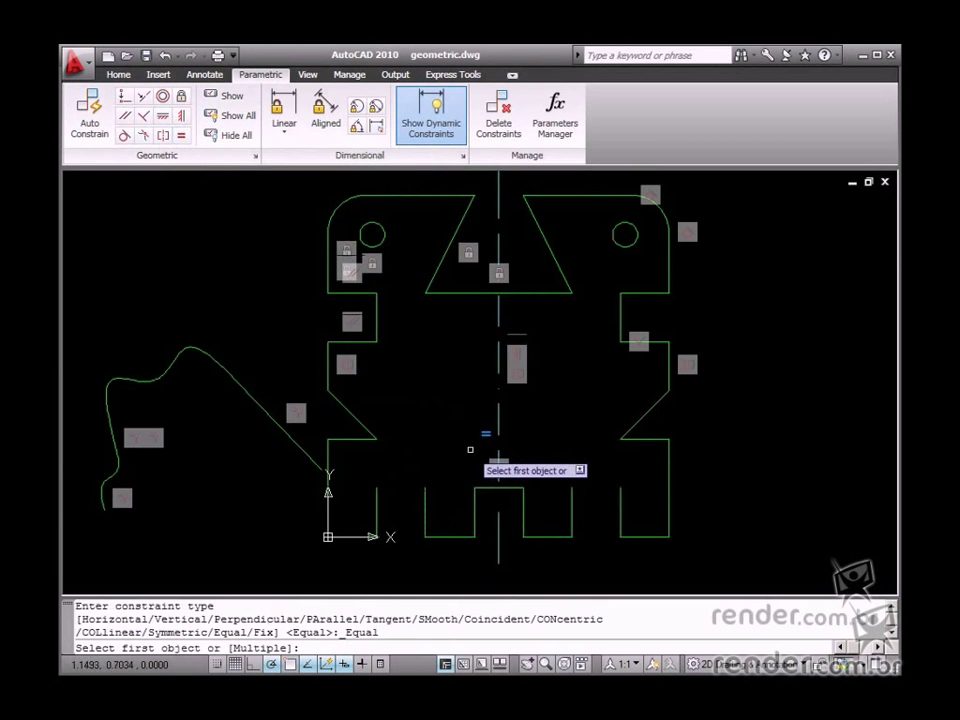
pyautogui.press('Down')
pyautogui.press('Return')
pyautogui.click(378, 500)
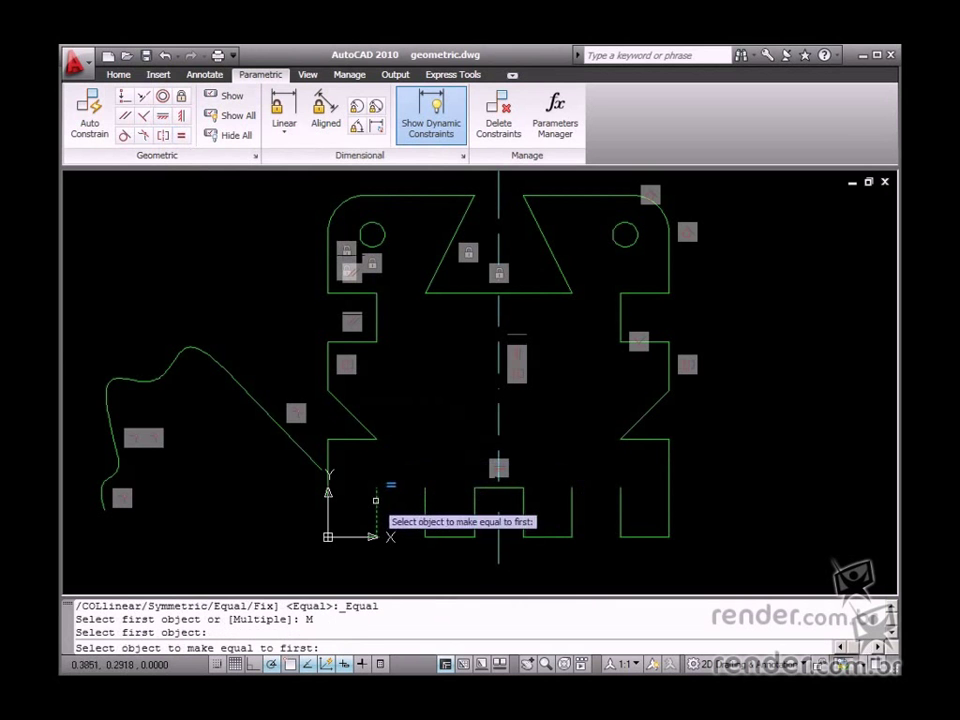
pyautogui.click(426, 506)
pyautogui.click(474, 513)
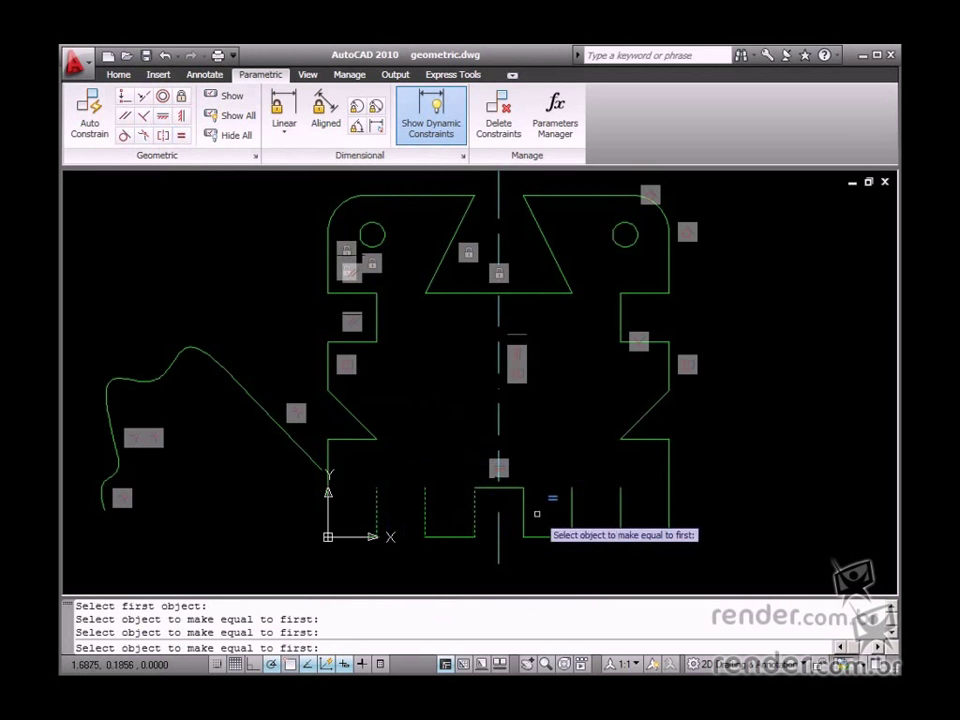
pyautogui.click(523, 510)
pyautogui.click(572, 500)
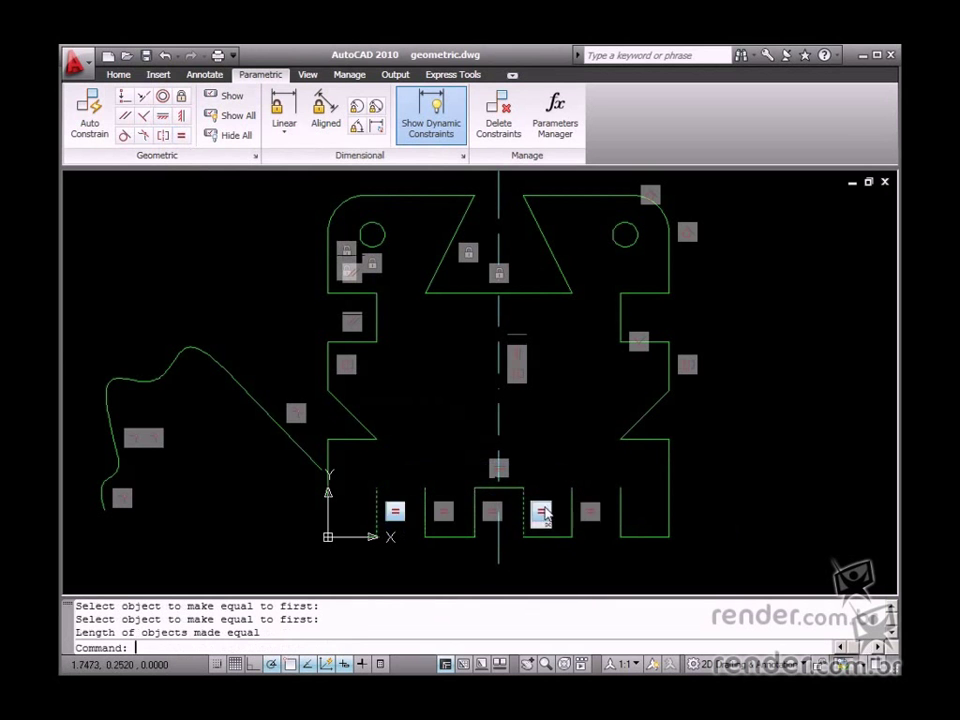